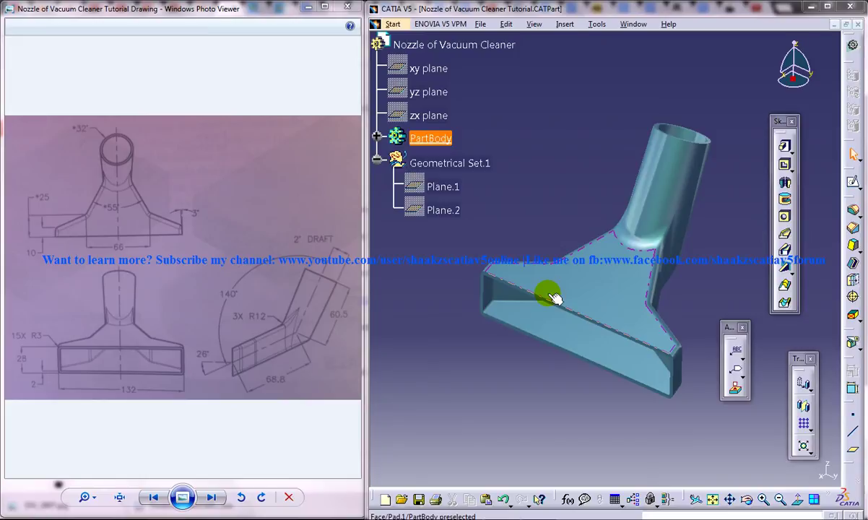
Create a new Part Design part named 'Nozzle of Vacuum Cleaner Study'.
middle_drag(579, 274, 600, 332)
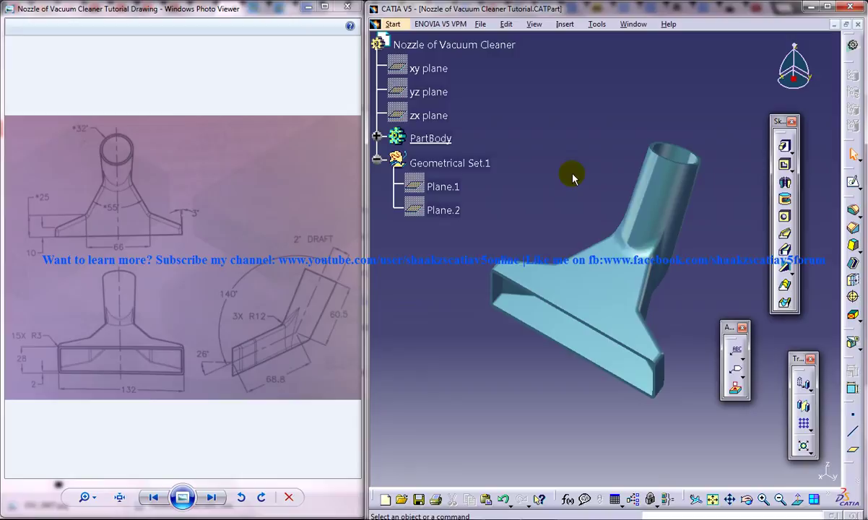
click(392, 25)
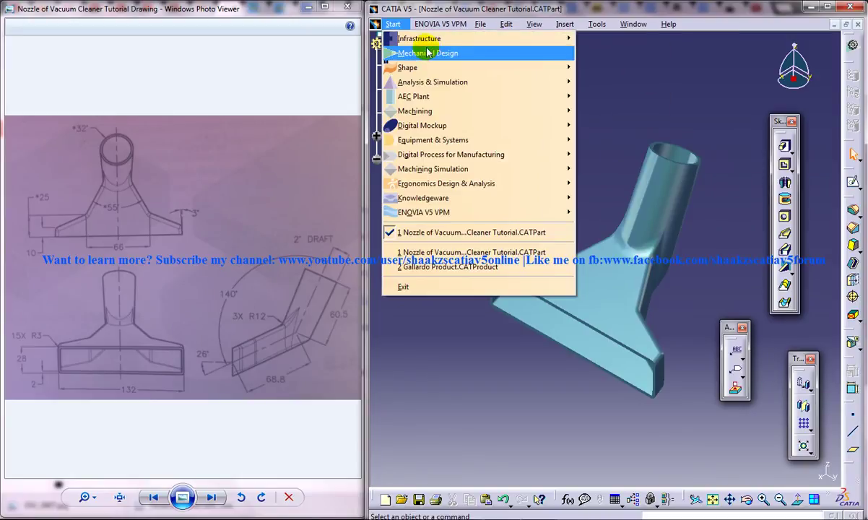
mouse_move(433, 53)
click(605, 53)
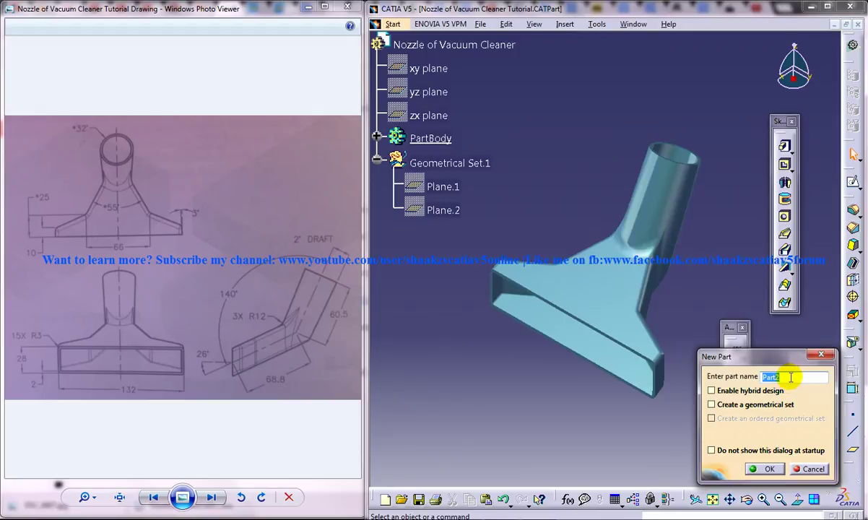
text(Nozzle of V)
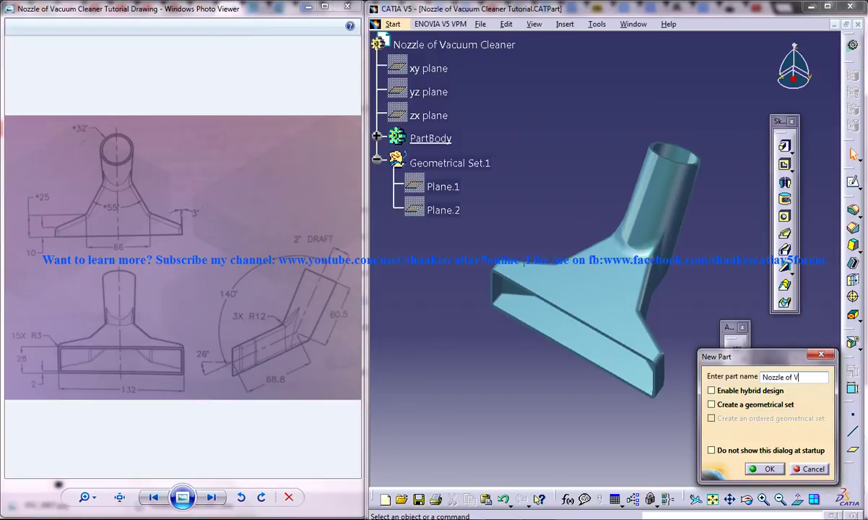
text( Cleaner Study)
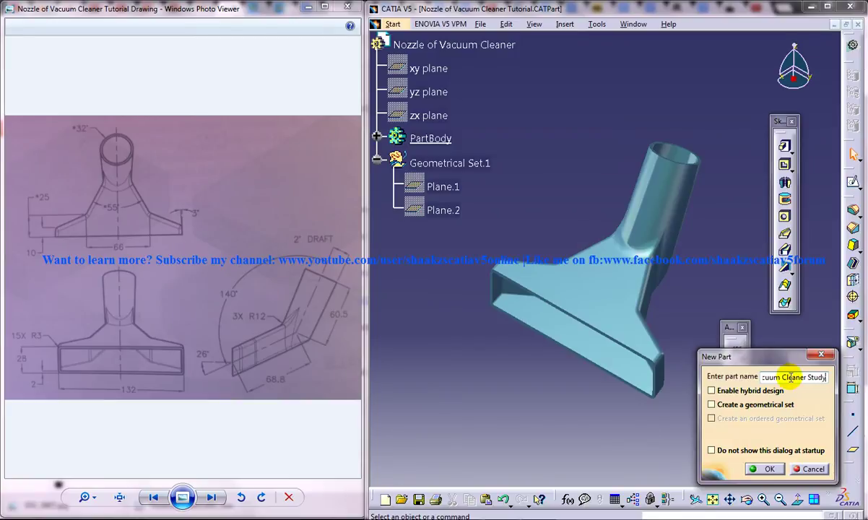
key(Return)
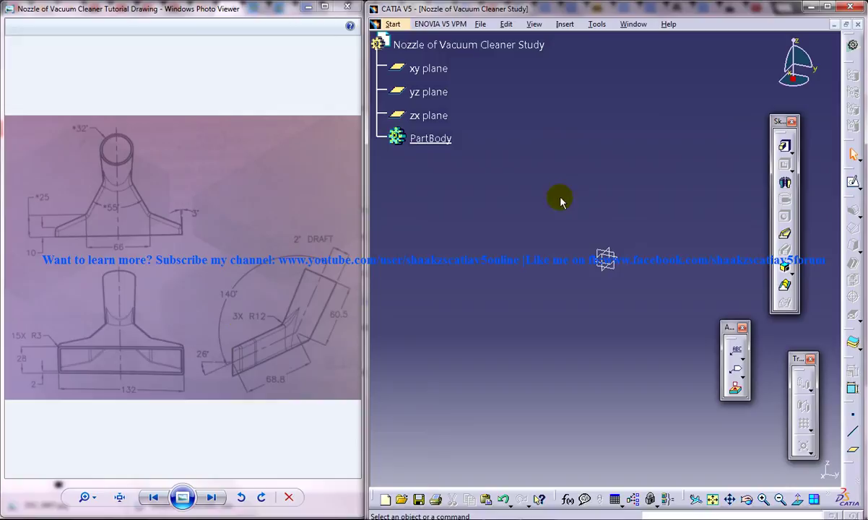
Select the zx plane and start a sketch on it.
click(435, 117)
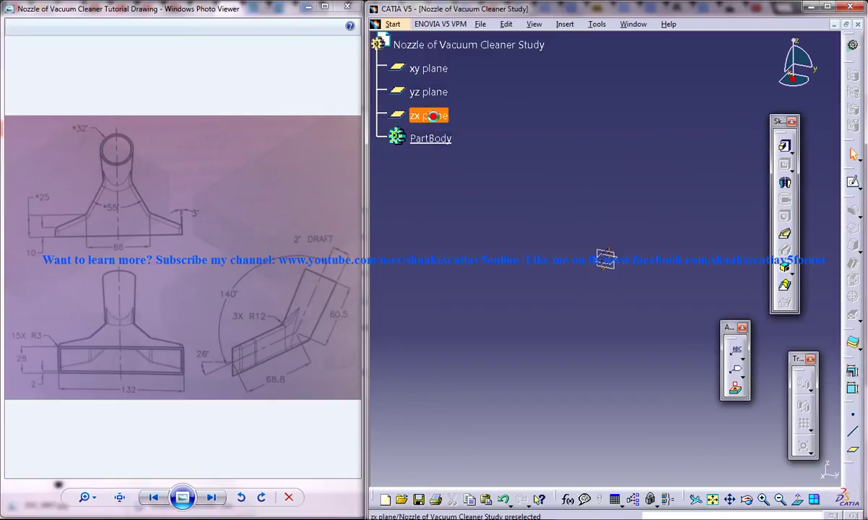
click(853, 183)
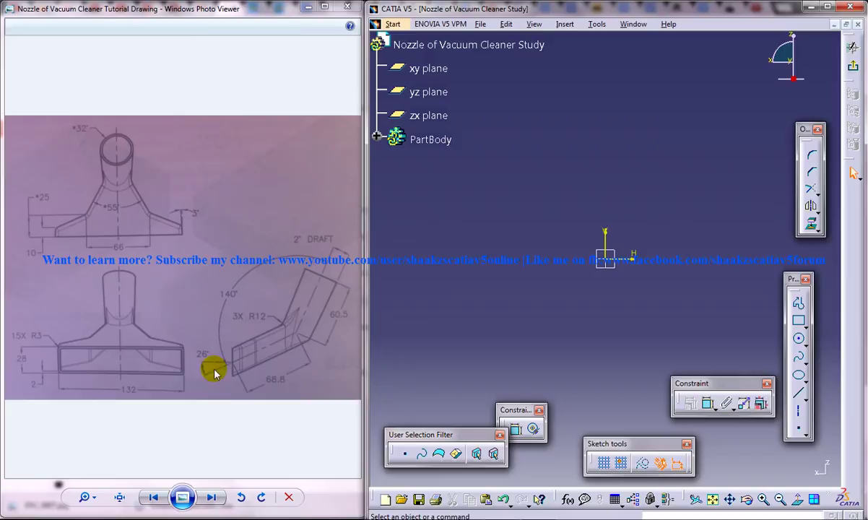
Draw a two-line profile starting at the sketch origin.
click(796, 302)
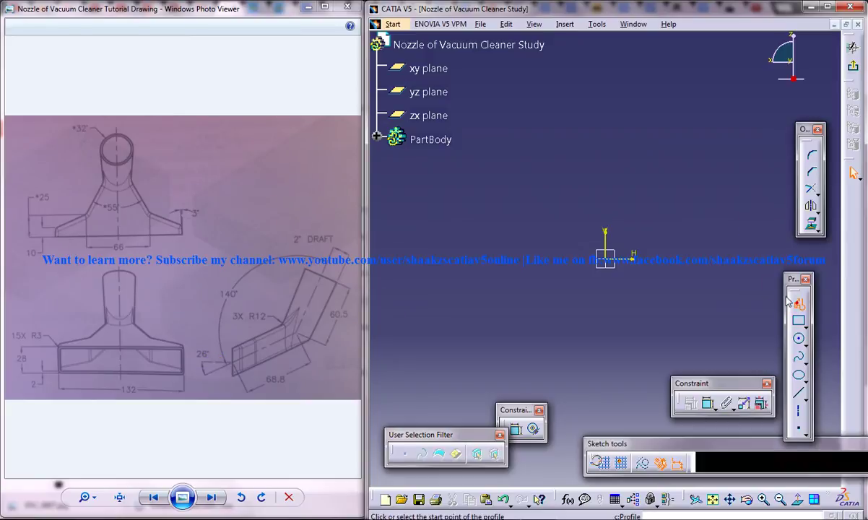
middle_drag(612, 227, 477, 280)
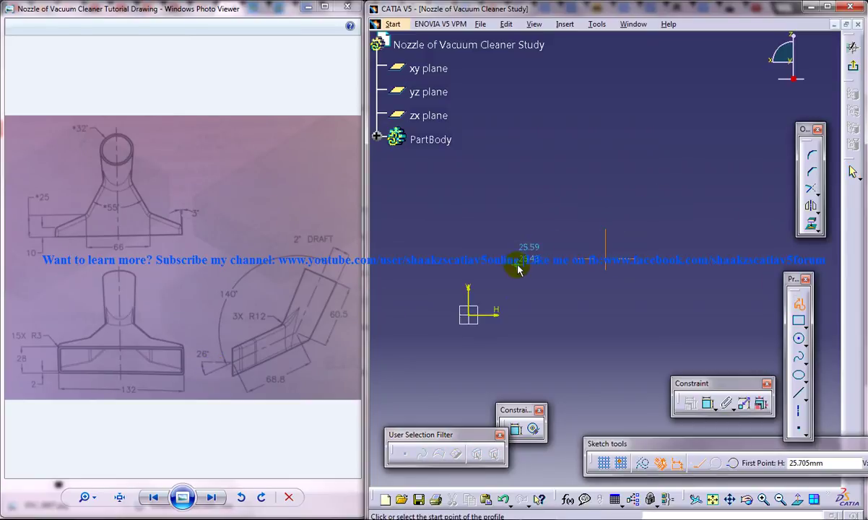
click(469, 312)
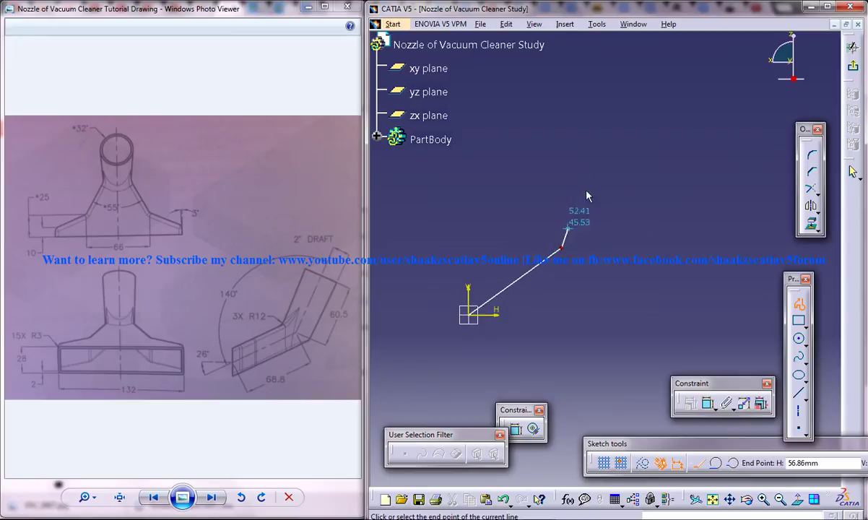
click(605, 134)
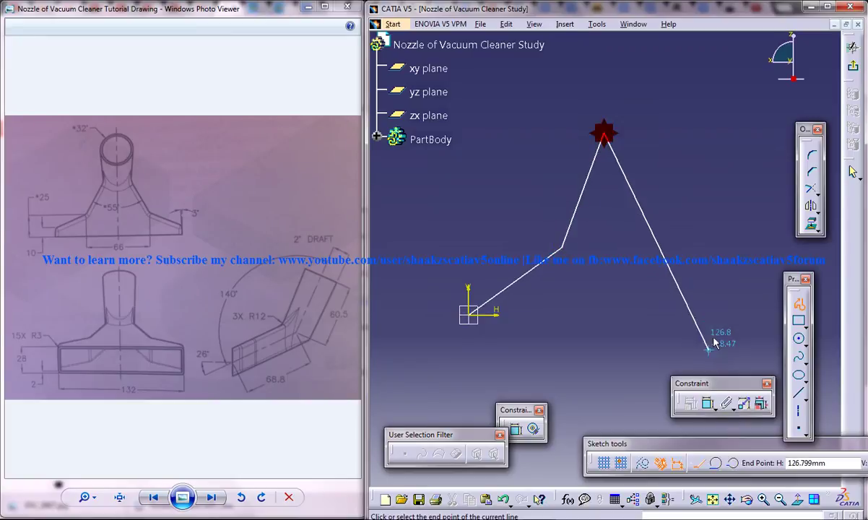
click(710, 406)
Constrain the angle between the two lines to 140°.
click(537, 265)
click(574, 213)
click(547, 228)
double_click(549, 227)
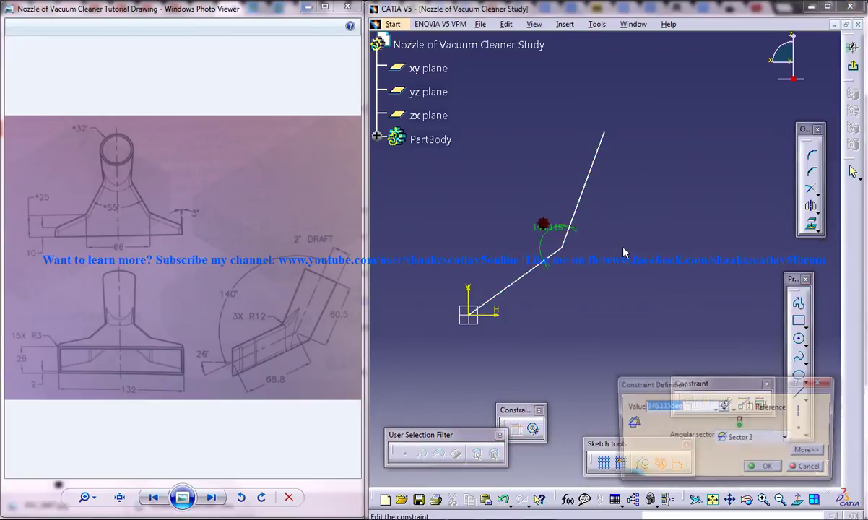
text(150)
key(Return)
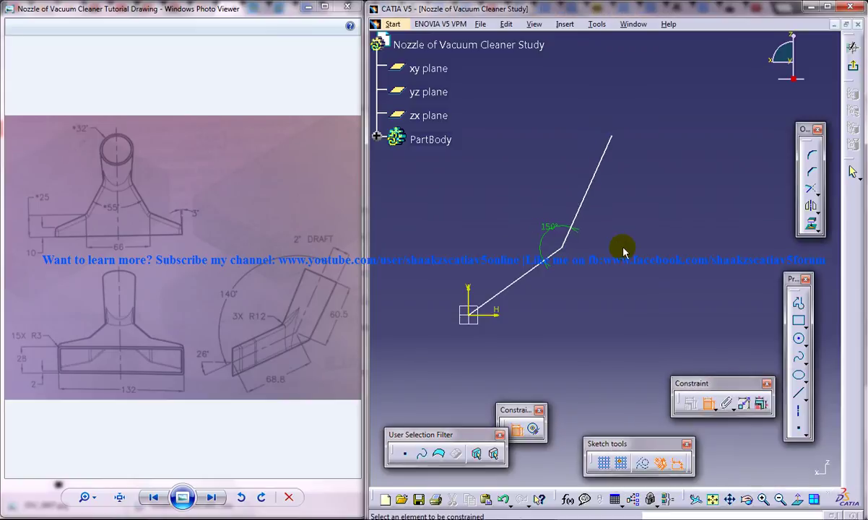
double_click(549, 227)
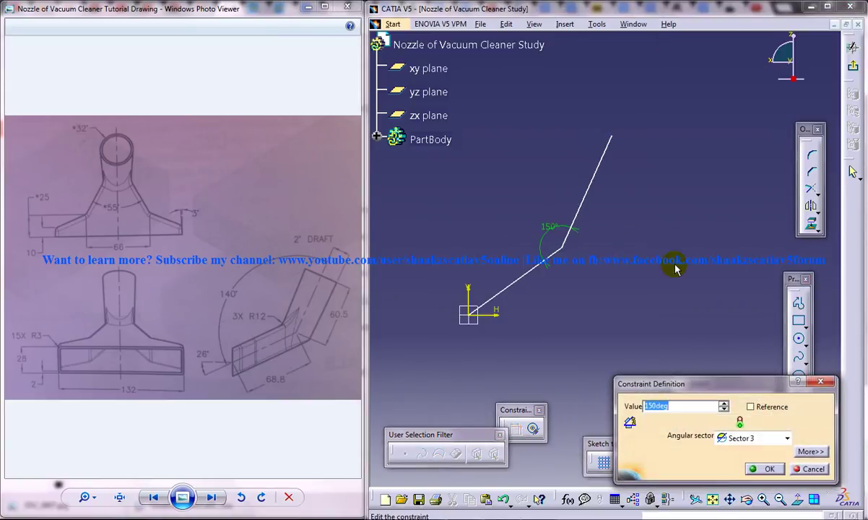
text(140)
key(Return)
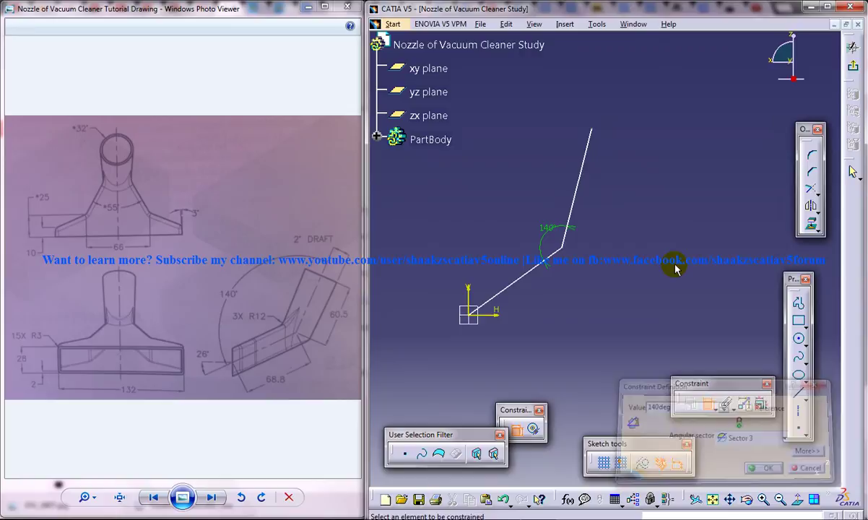
Dimension the lower line to 68.8 mm and the upper line to 60.5 mm.
click(531, 289)
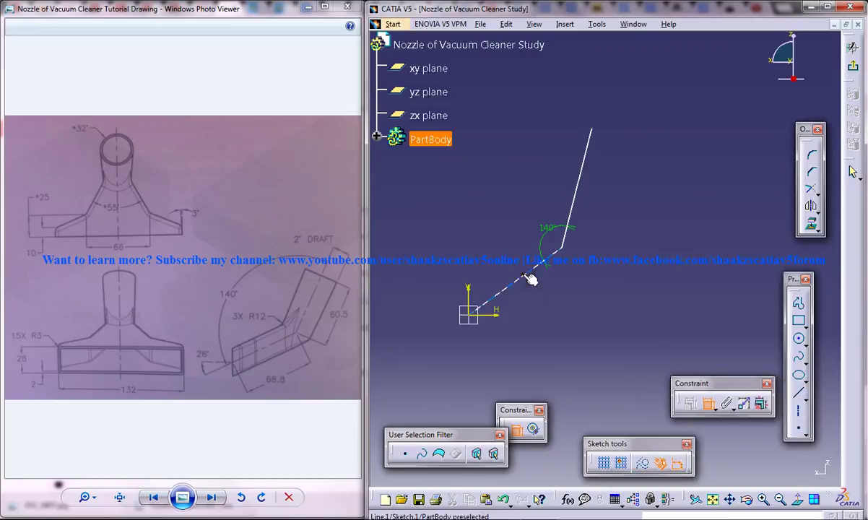
click(557, 305)
double_click(556, 301)
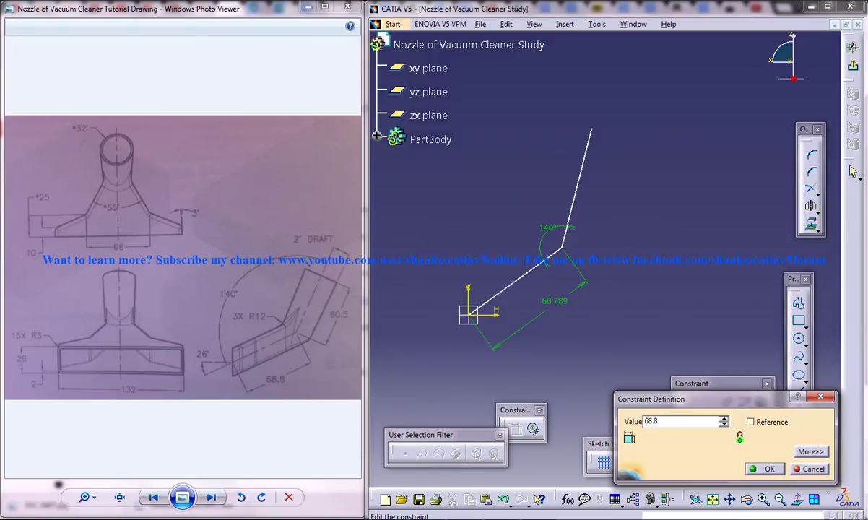
key(Return)
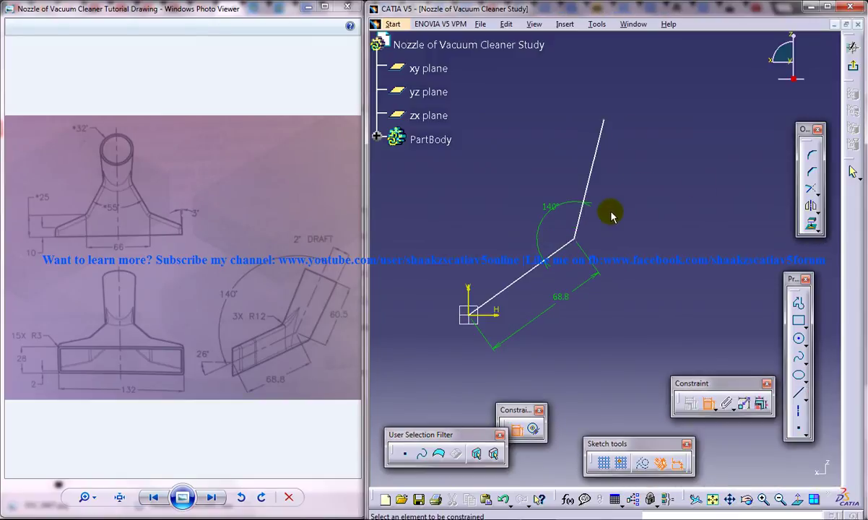
click(583, 184)
click(628, 181)
double_click(628, 179)
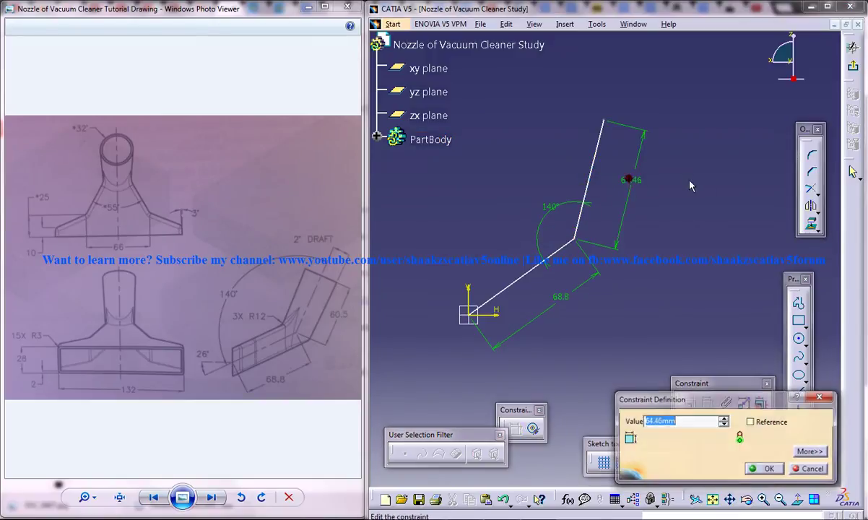
text(50.5)
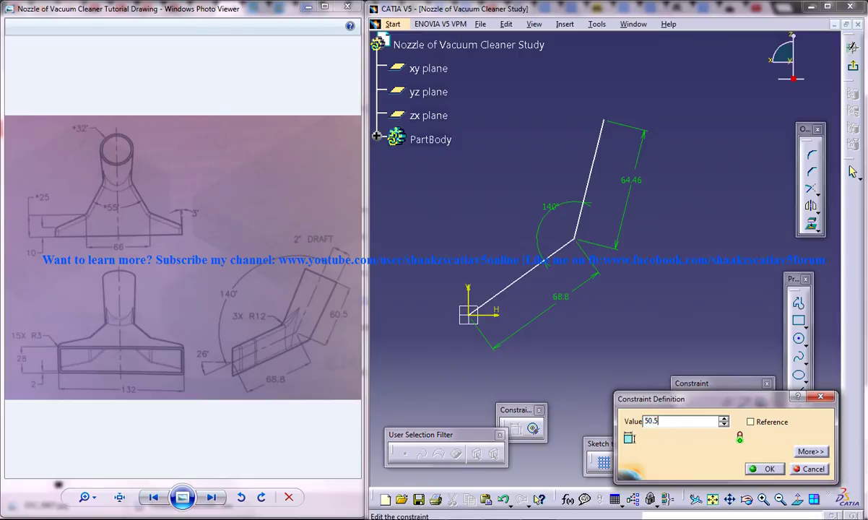
key(Return)
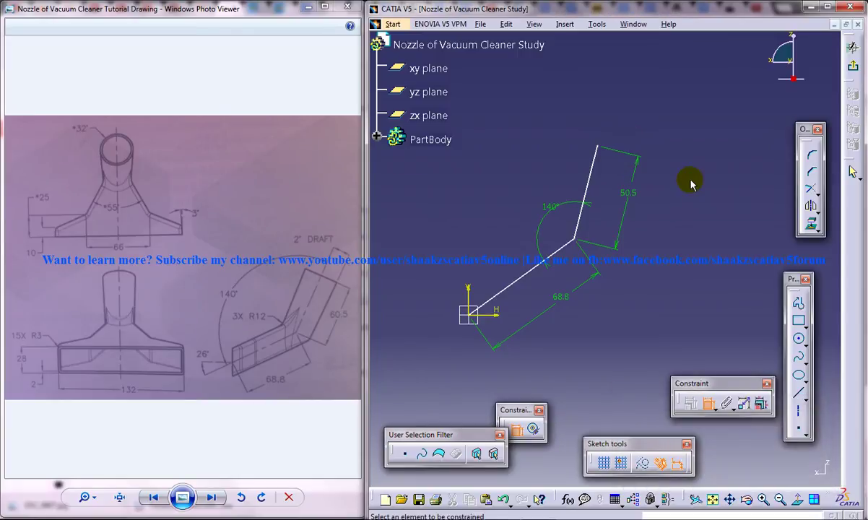
double_click(628, 193)
text(60.5)
key(Return)
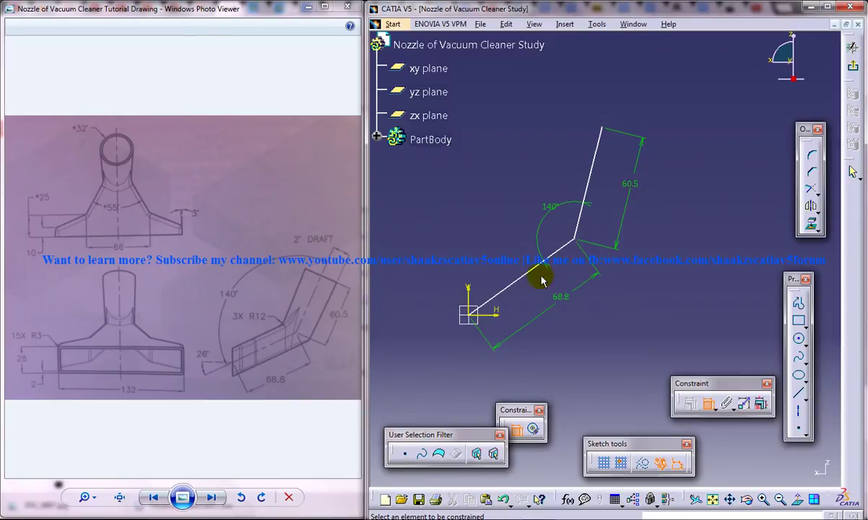
Set the lower line at 26° from the horizontal axis.
click(501, 293)
click(494, 314)
click(519, 300)
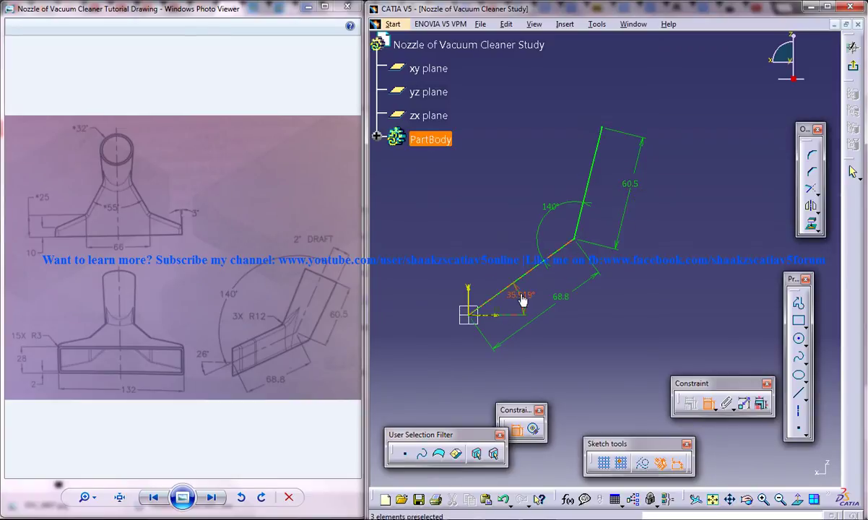
double_click(530, 293)
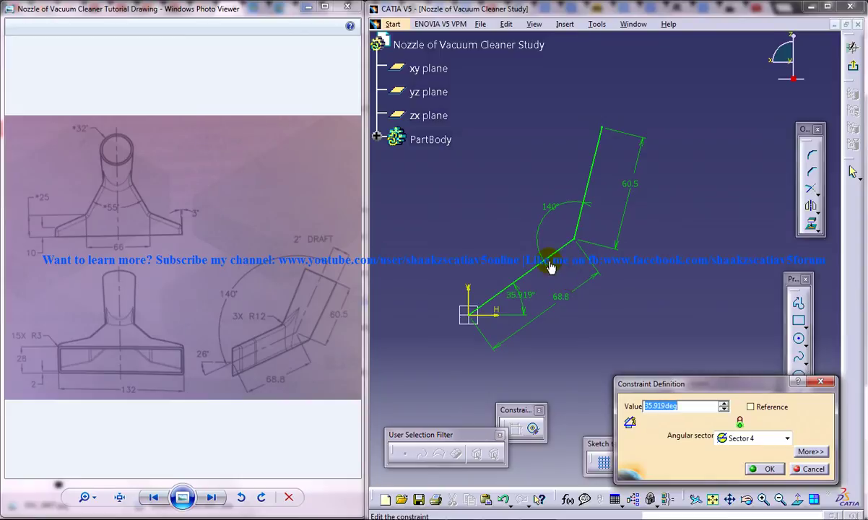
text(26)
key(Return)
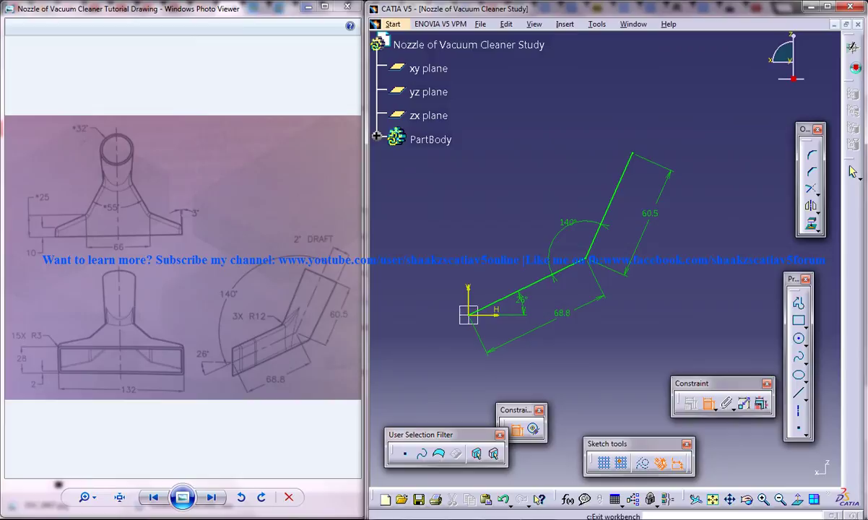
Leave the zx sketch and start a new sketch on the yz plane.
click(852, 64)
click(657, 217)
middle_drag(662, 240, 642, 226)
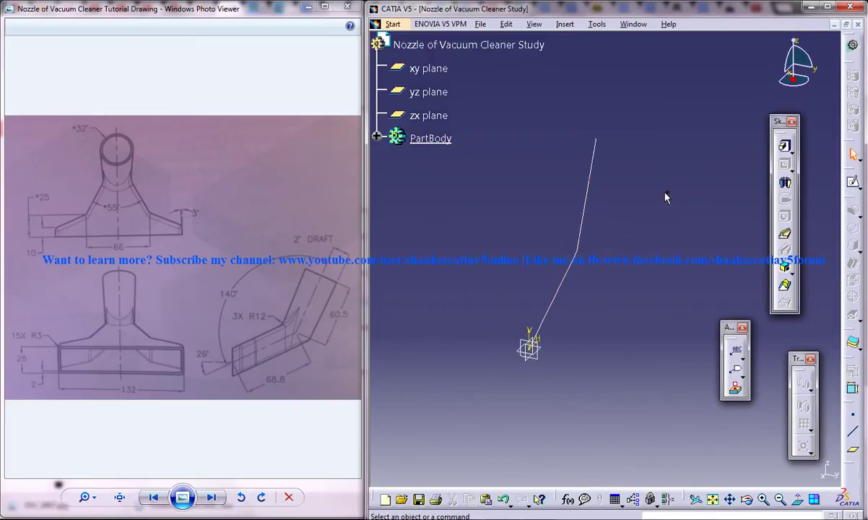
click(429, 94)
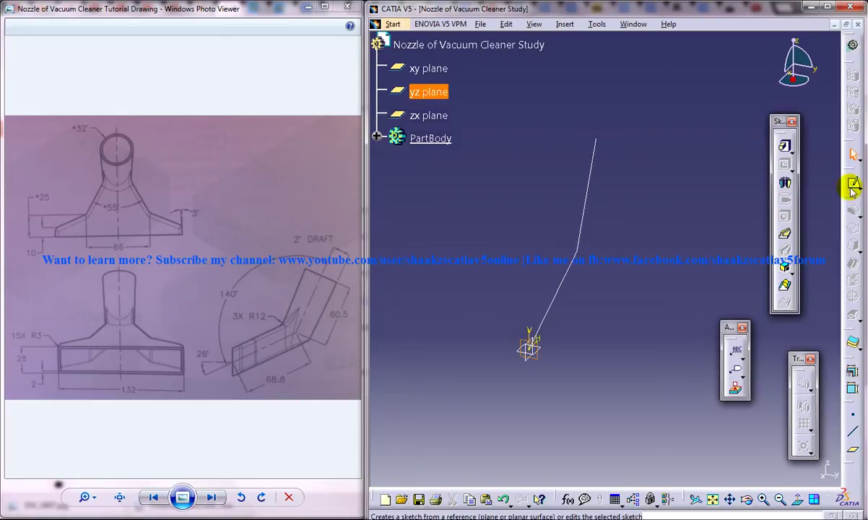
click(851, 182)
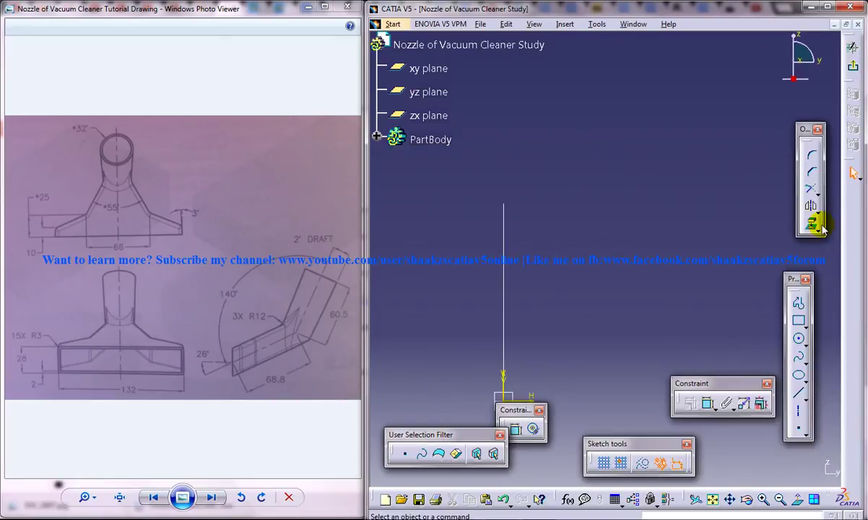
Place a single point right of the origin and return to Part Design.
mouse_move(581, 256)
middle_down()
mouse_move(586, 208)
mouse_move(564, 167)
middle_up()
click(798, 428)
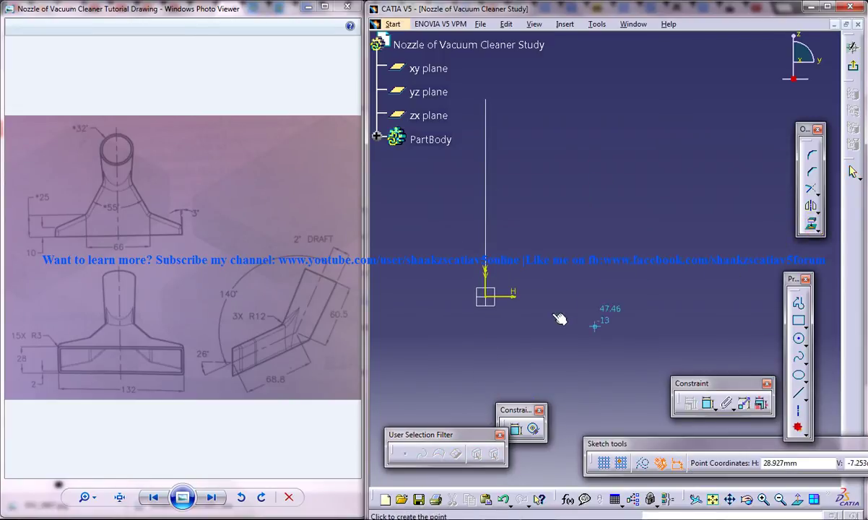
click(649, 292)
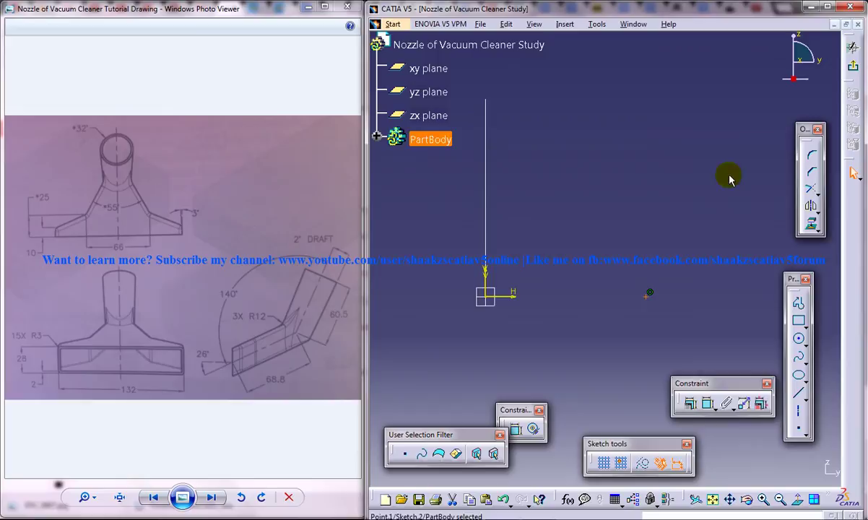
click(854, 70)
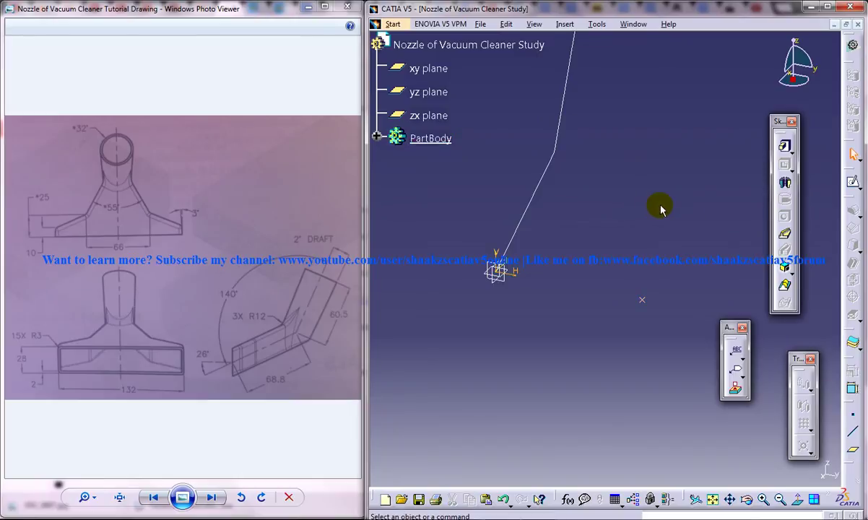
Create Plane.1 through three points: the origin, the sketched point and the path's corner vertex.
middle_drag(661, 203, 651, 241)
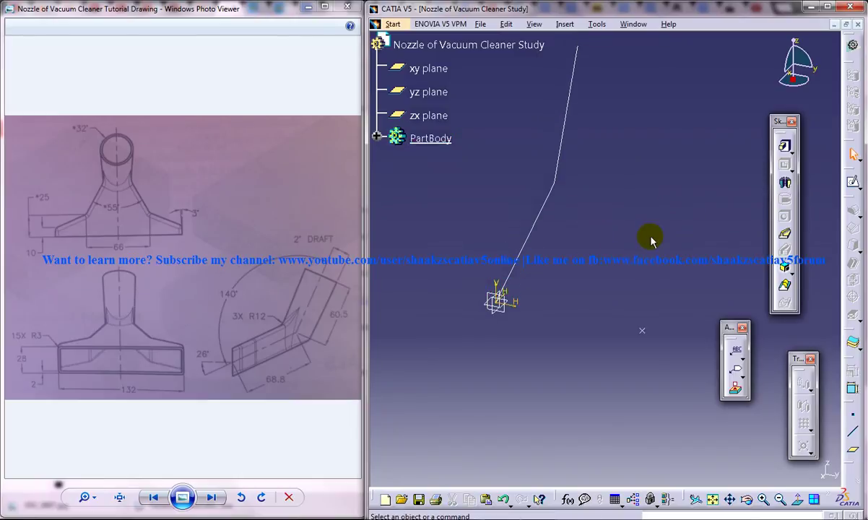
click(662, 227)
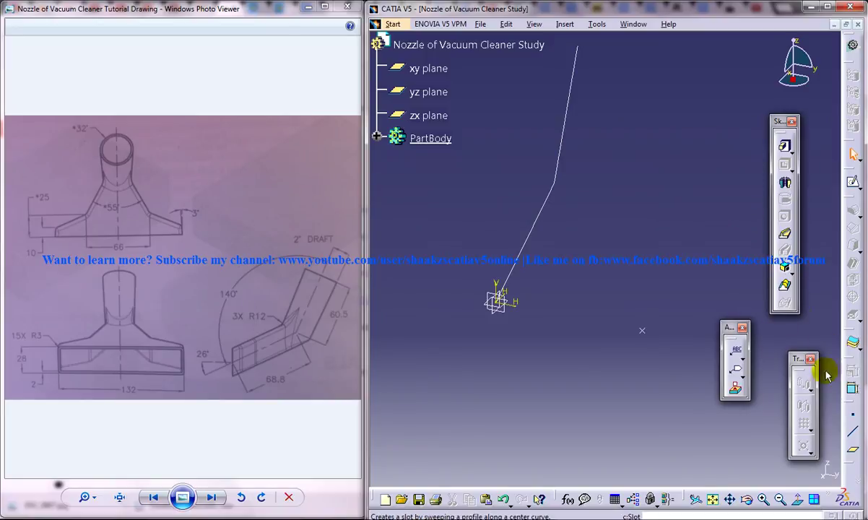
click(852, 450)
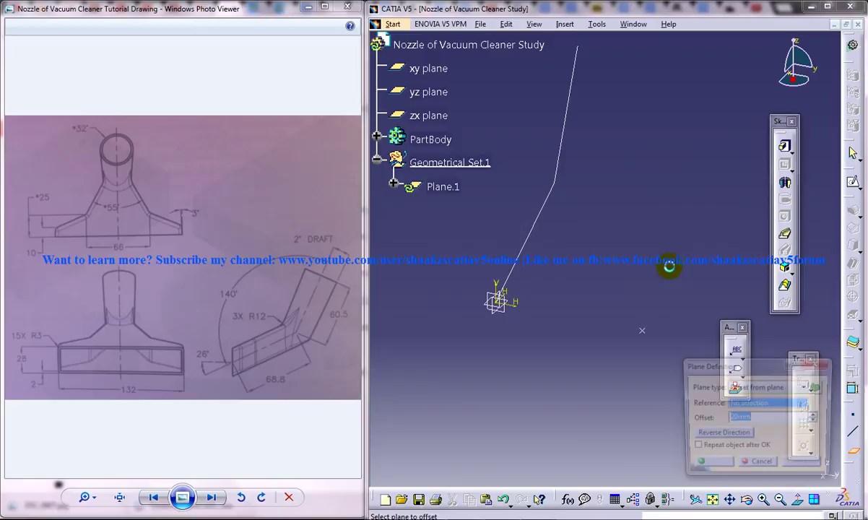
click(751, 387)
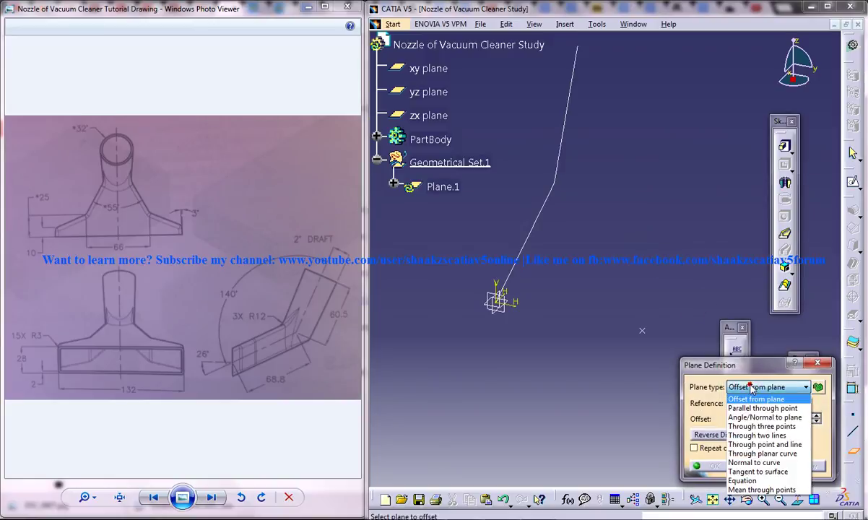
click(762, 425)
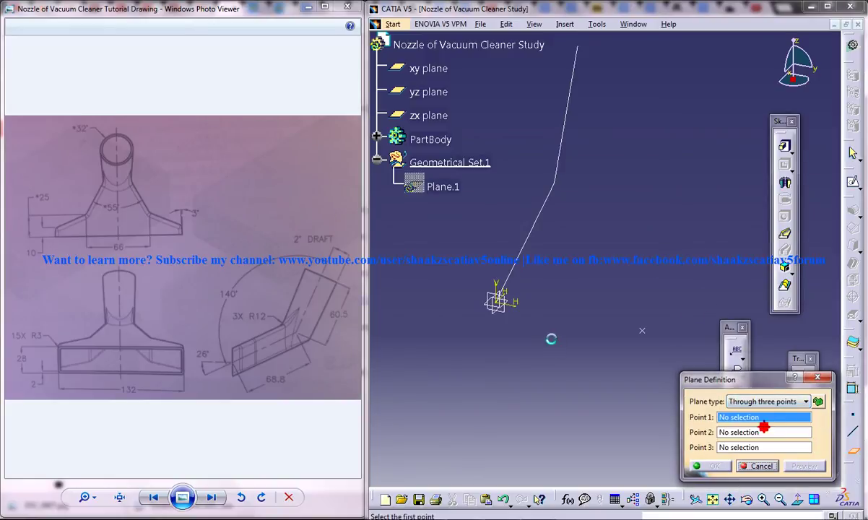
click(501, 303)
click(646, 333)
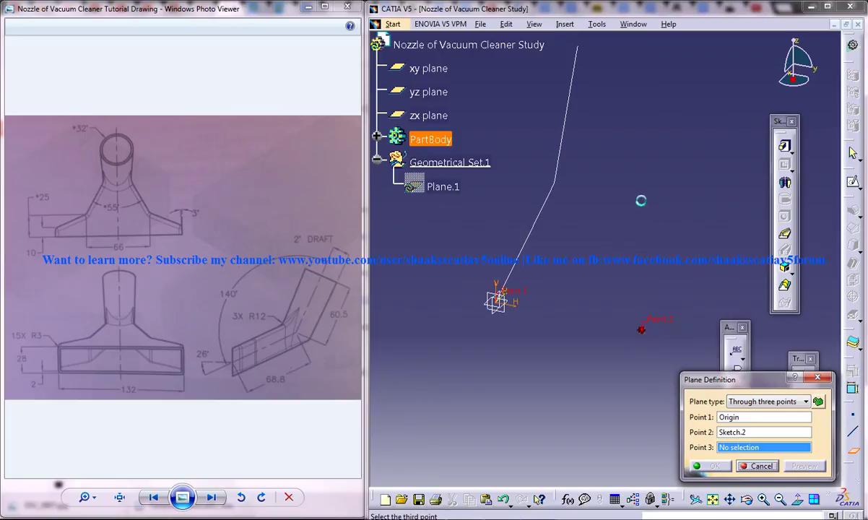
click(557, 184)
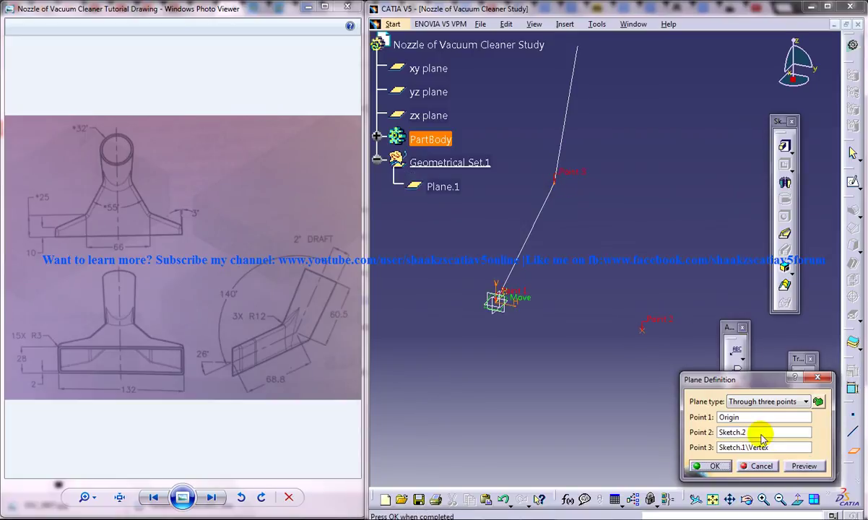
click(711, 465)
middle_drag(598, 328, 521, 287)
Start a sketch on Plane.1, exiting and re-entering the Sketcher once.
click(509, 283)
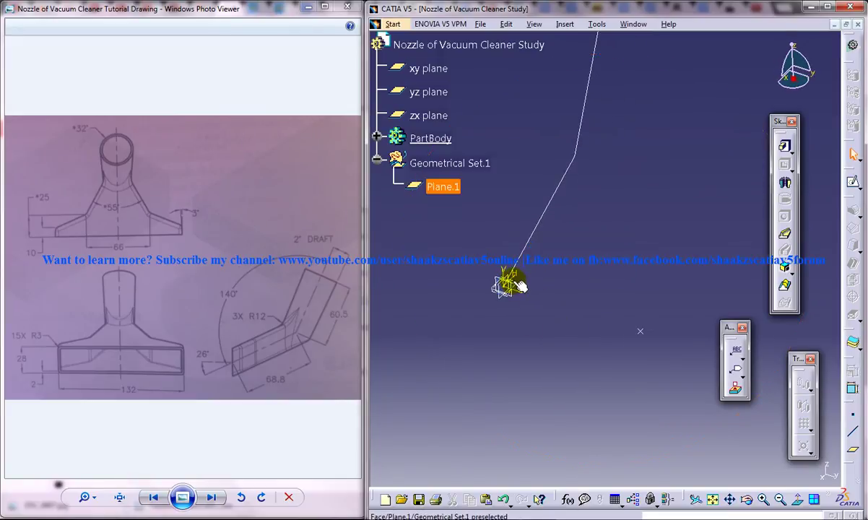
click(784, 145)
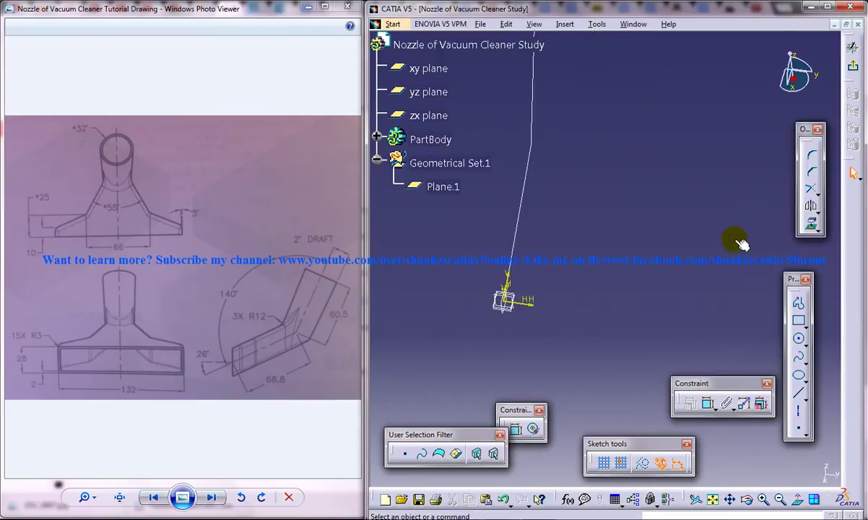
click(854, 71)
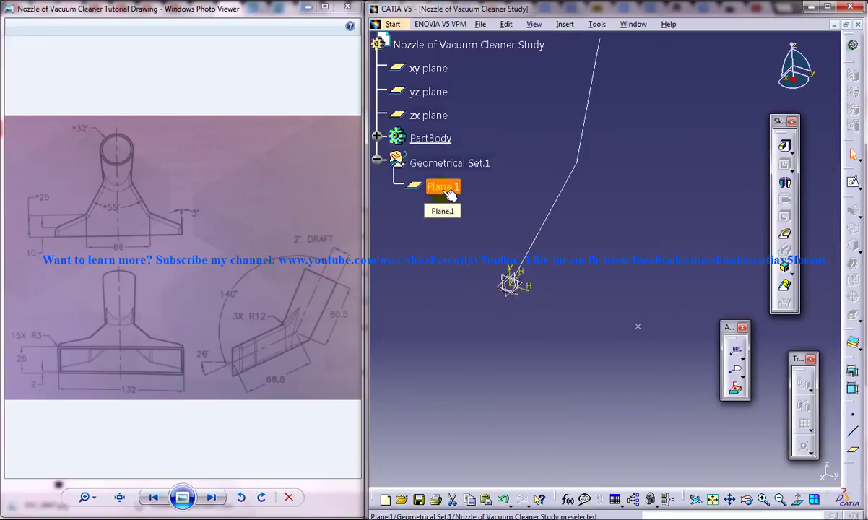
click(854, 184)
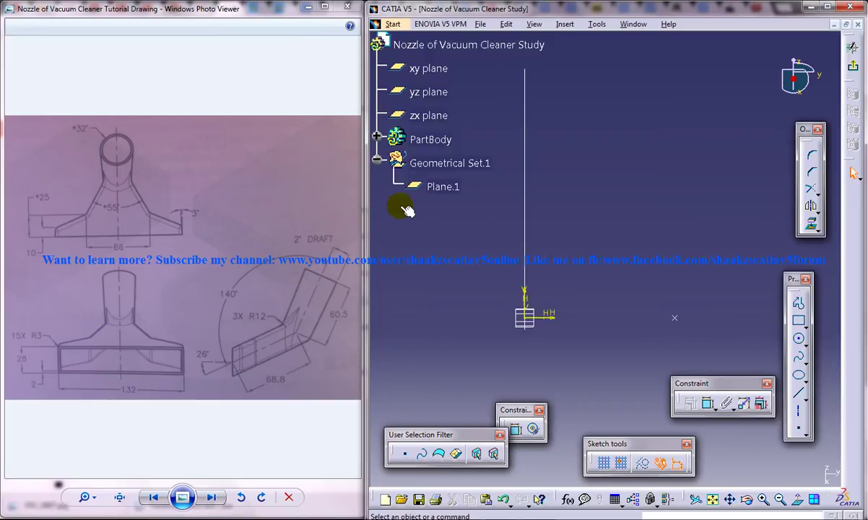
Draw a half-outline from the vertical axis: steep slant, shallow slant and short left vertical edge.
click(798, 303)
middle_drag(581, 229, 645, 228)
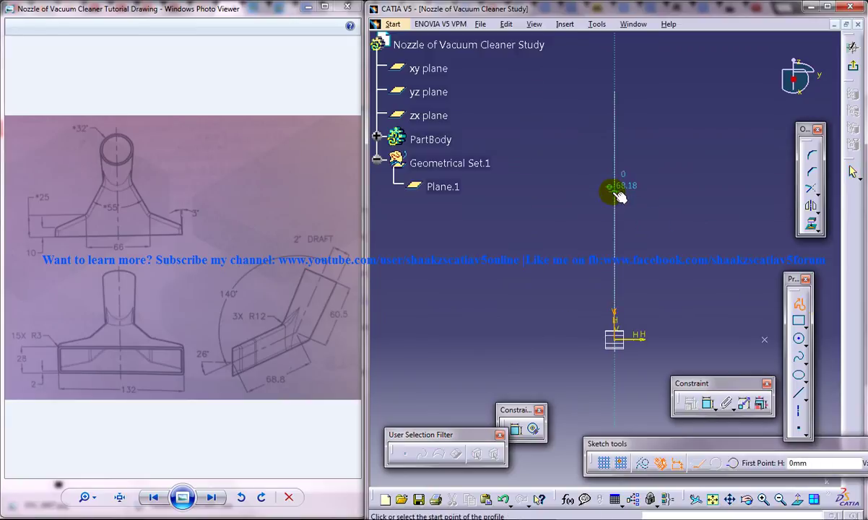
click(614, 191)
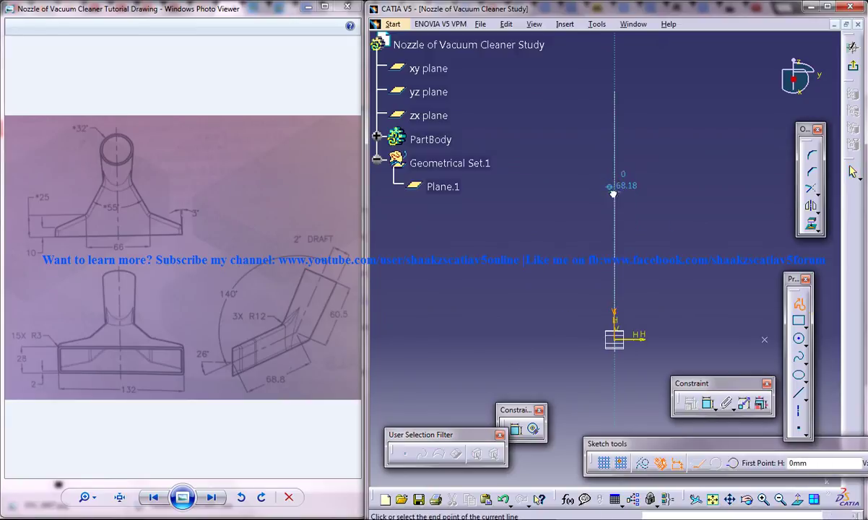
click(554, 262)
click(497, 303)
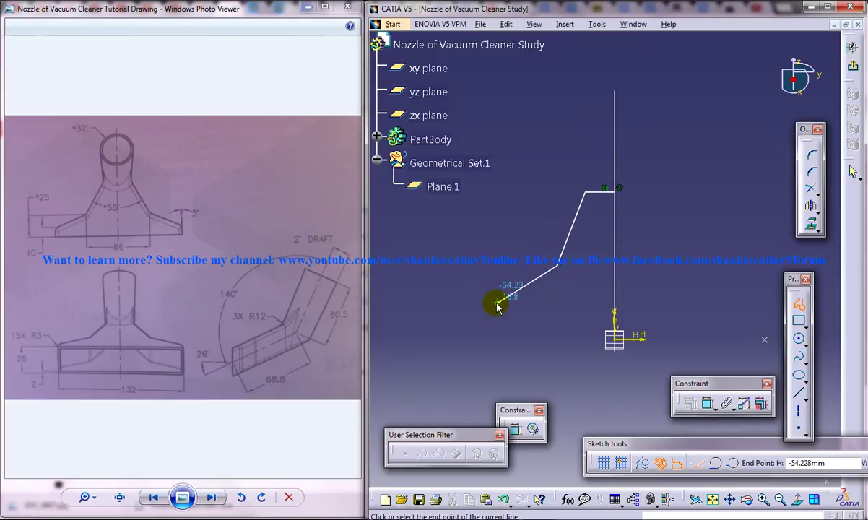
click(485, 309)
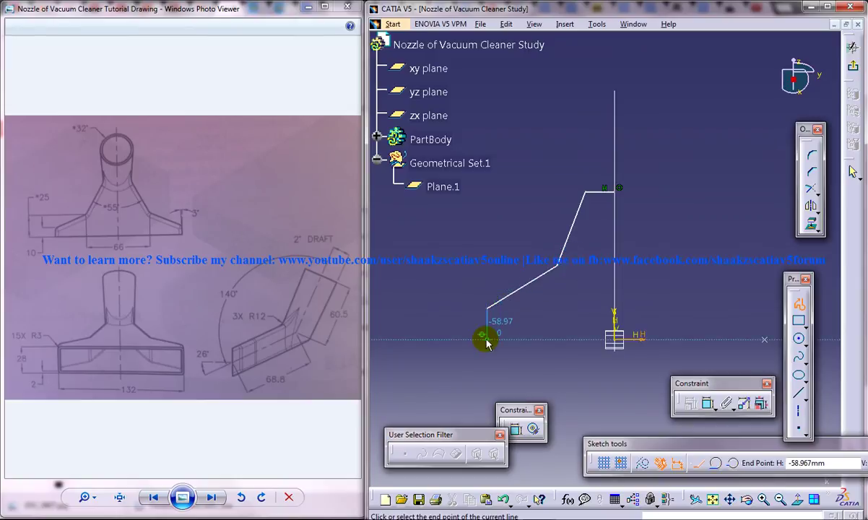
click(486, 340)
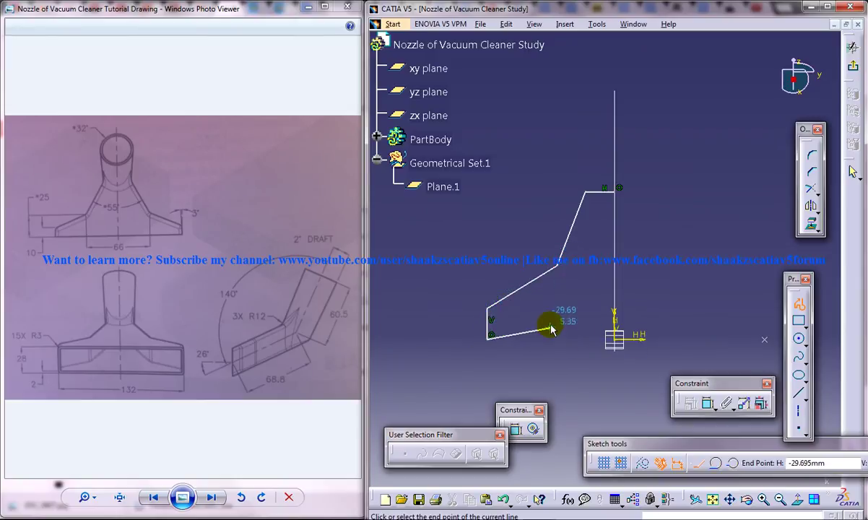
key(Escape)
Mirror the half-outline edges across the vertical axis.
click(575, 217)
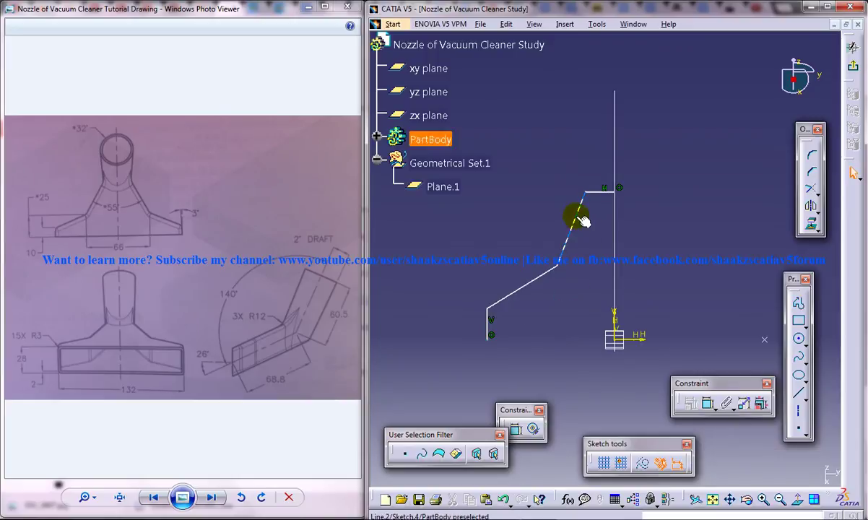
ctrl+click(486, 321)
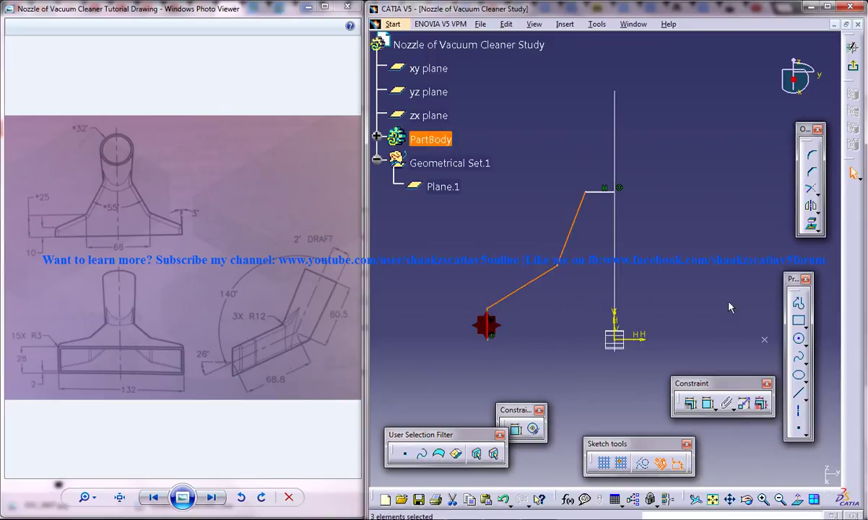
click(810, 205)
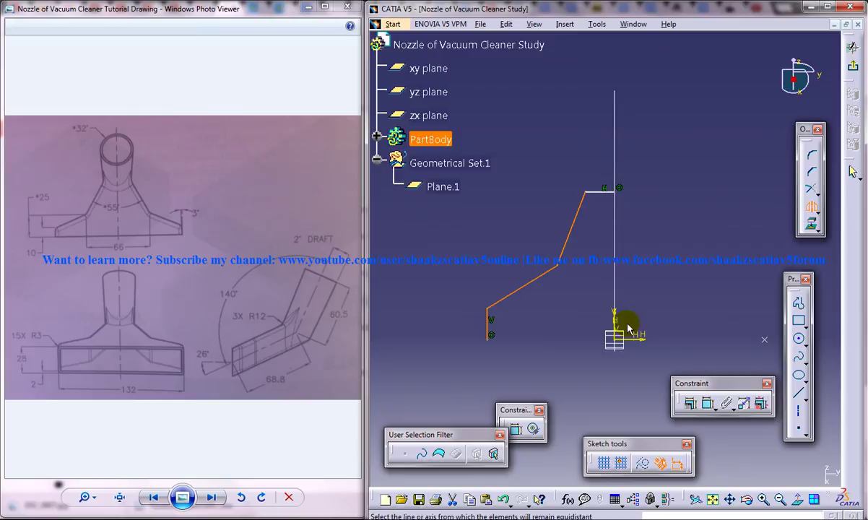
click(614, 271)
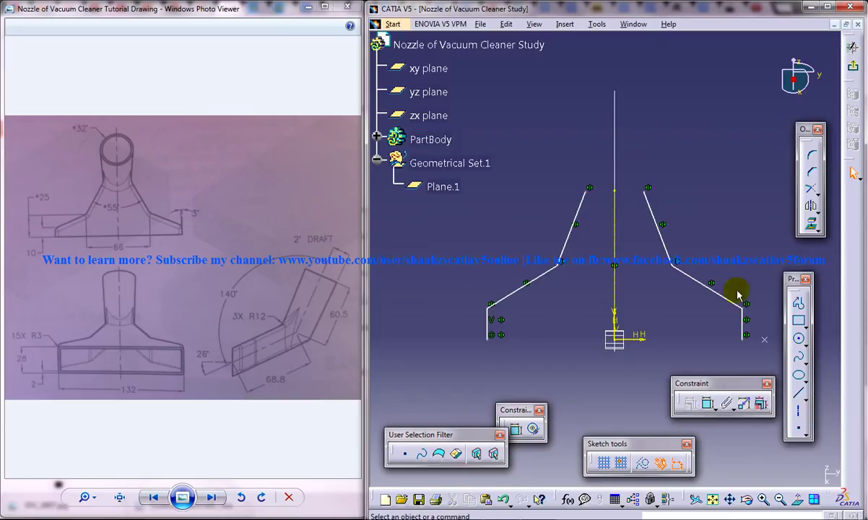
Close the profile with a top horizontal line and a bottom line between the lower corners.
click(798, 392)
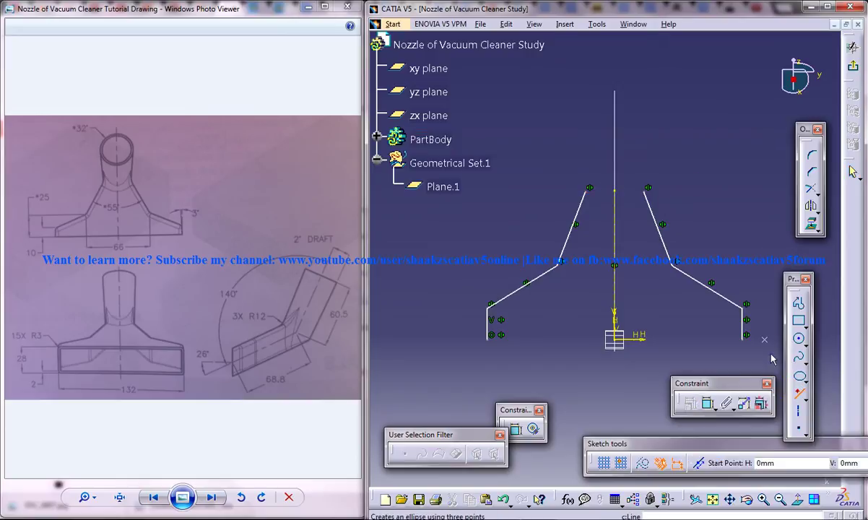
click(589, 188)
click(648, 189)
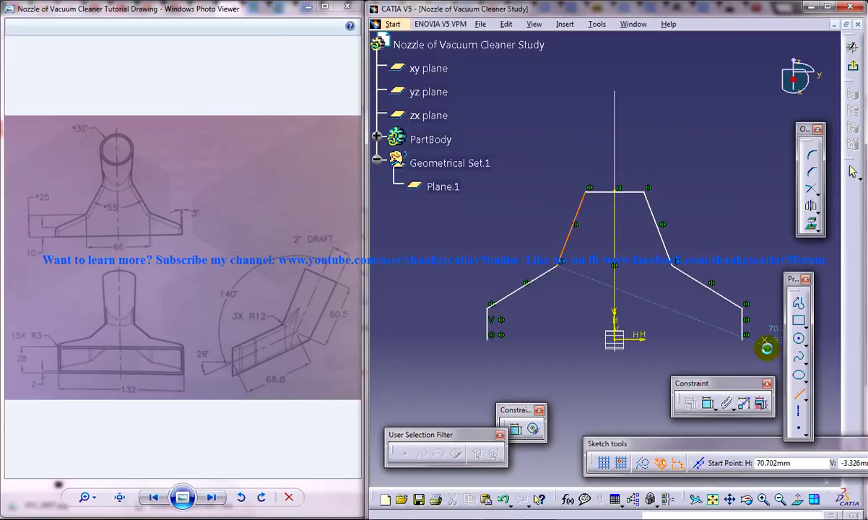
key(Escape)
click(800, 393)
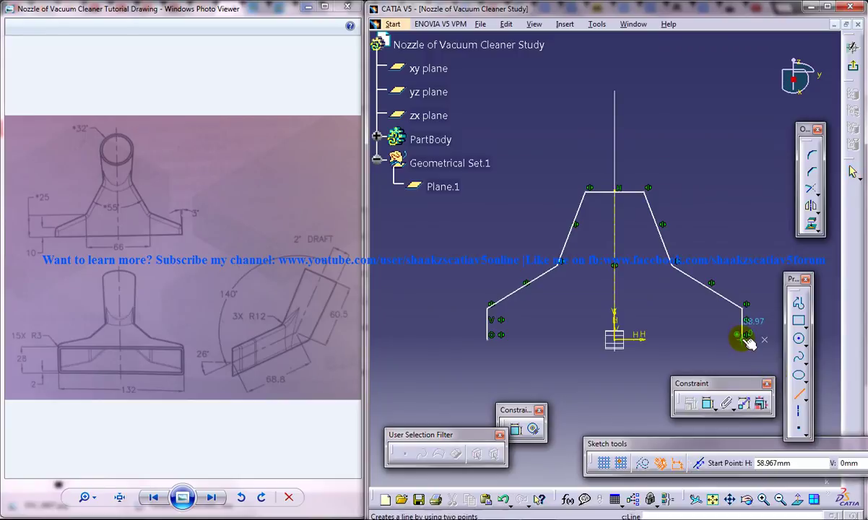
click(744, 335)
click(490, 335)
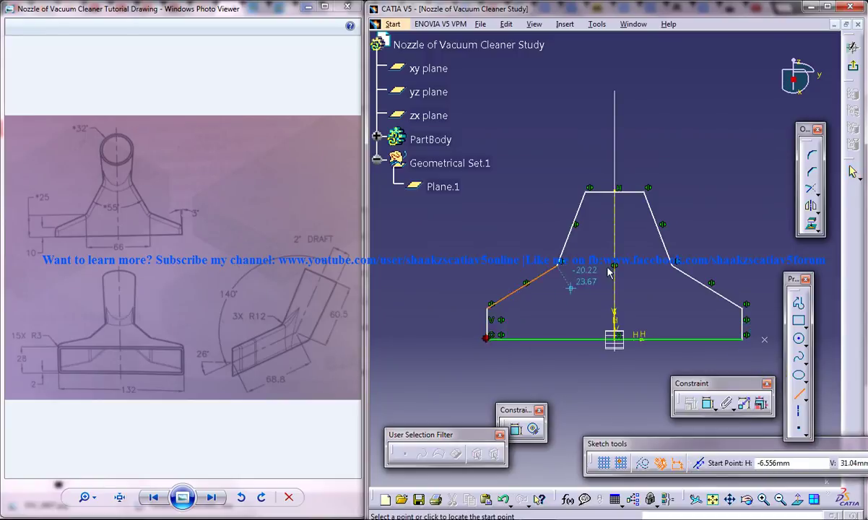
key(Escape)
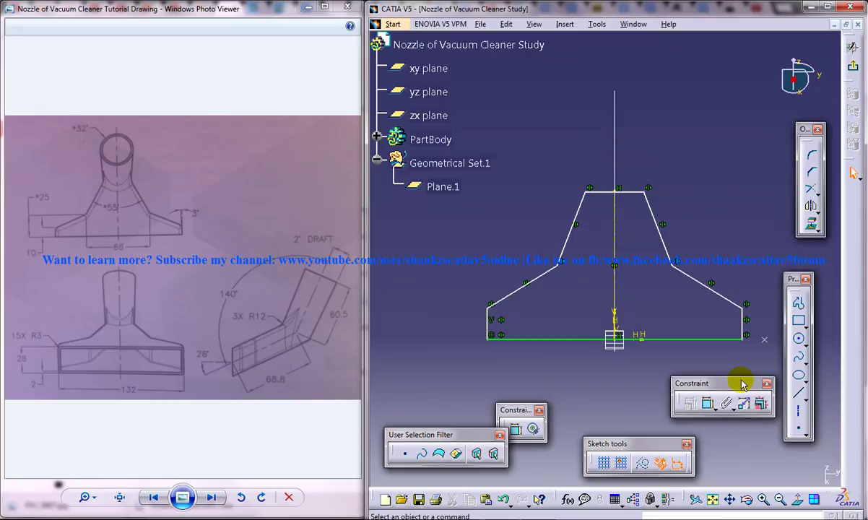
Constrain the upper slanted sides to 55° apart and the overall height to 65.
click(705, 402)
click(578, 207)
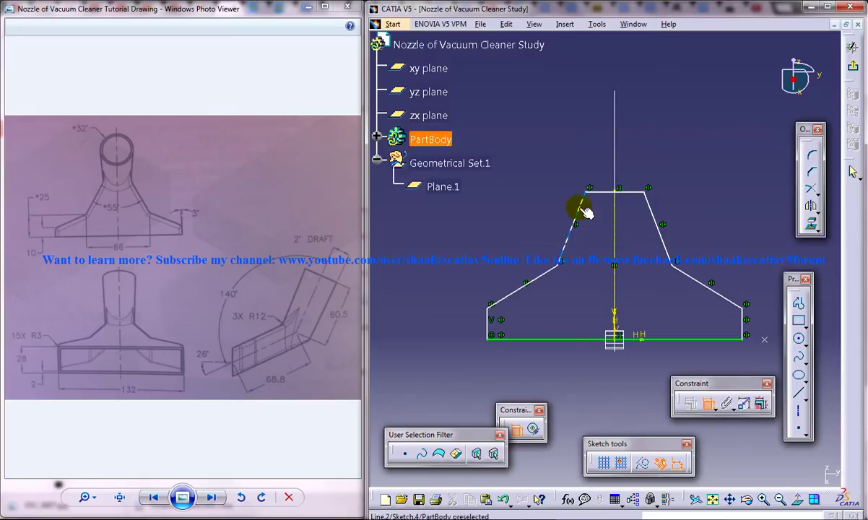
click(658, 215)
double_click(629, 227)
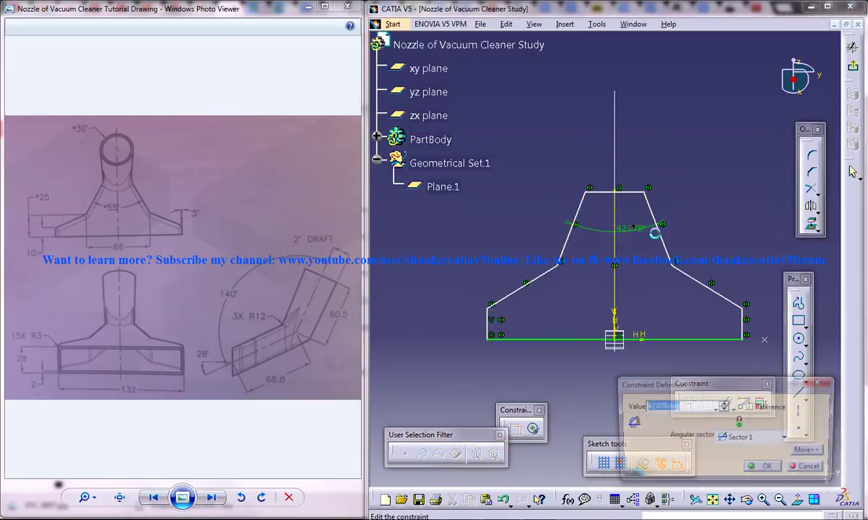
text(55)
key(Return)
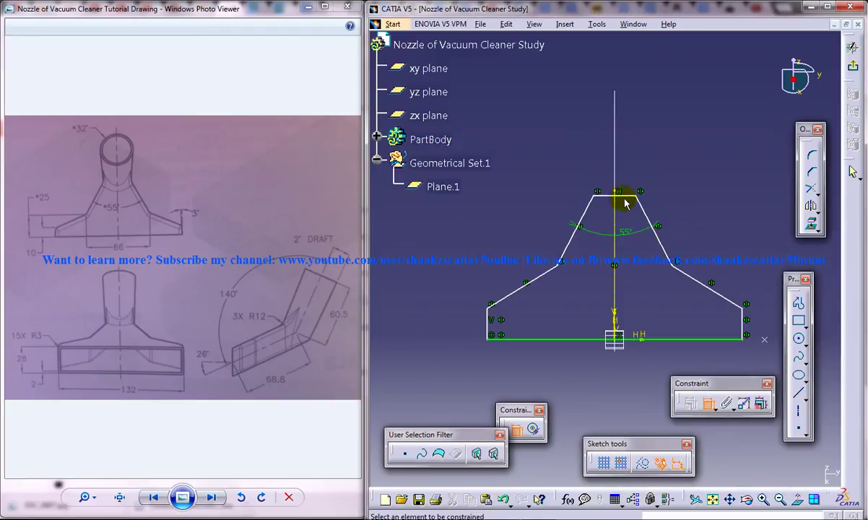
click(592, 194)
click(510, 338)
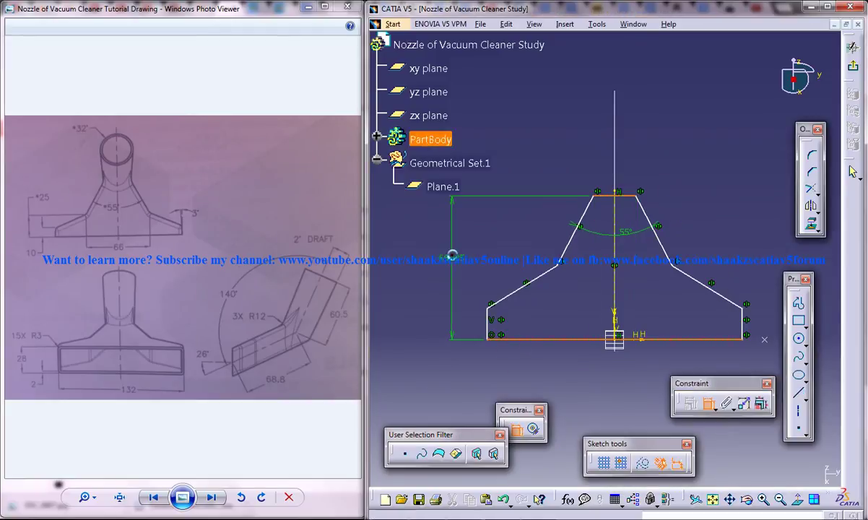
click(452, 252)
double_click(454, 253)
text(6)
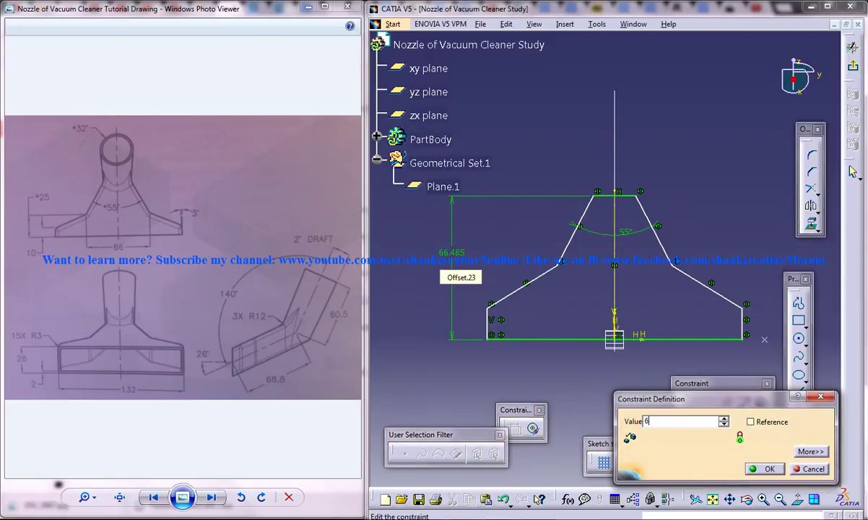
text(5)
key(Return)
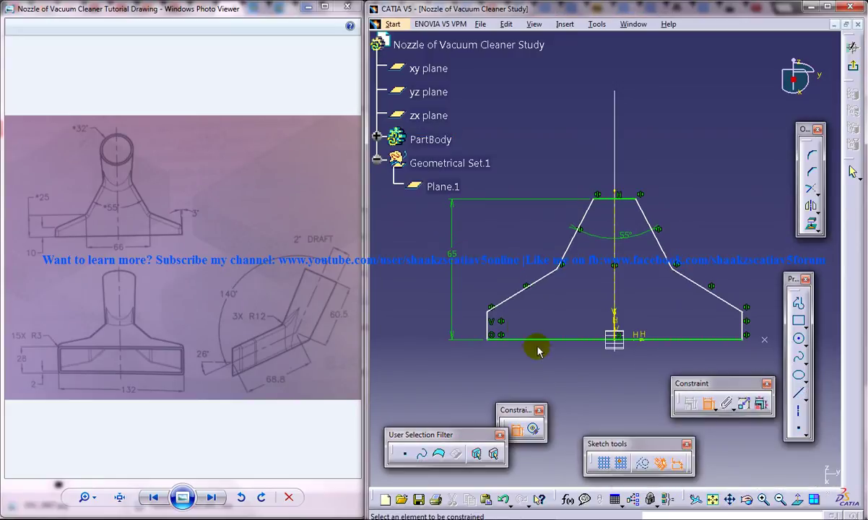
Dimension the short side edge to 10 and the shoulder height to 25.
click(492, 324)
click(465, 317)
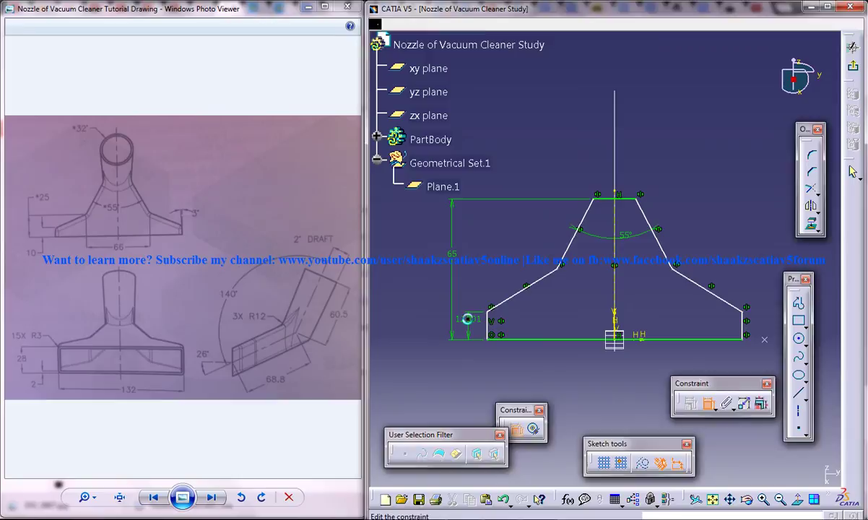
double_click(467, 318)
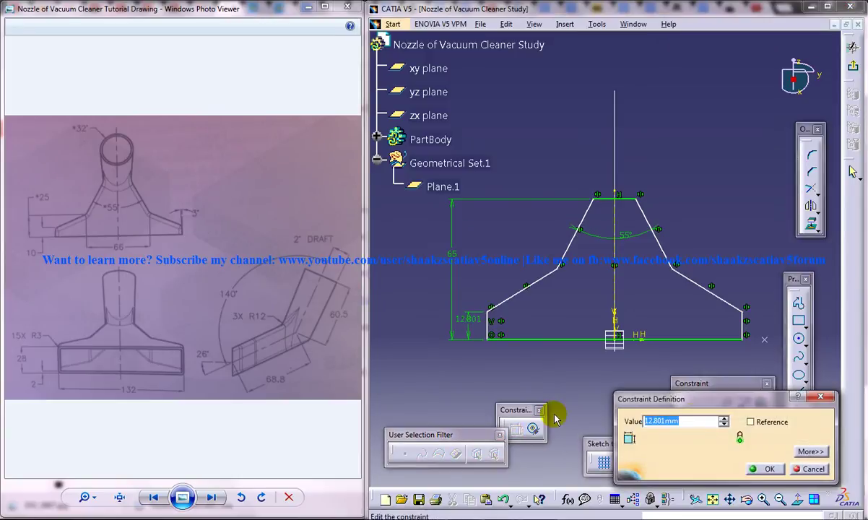
key(Return)
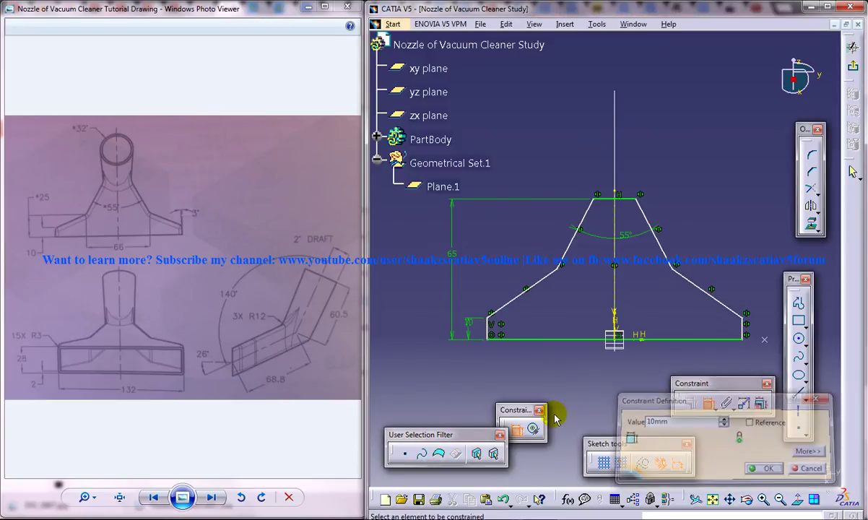
click(559, 269)
click(550, 339)
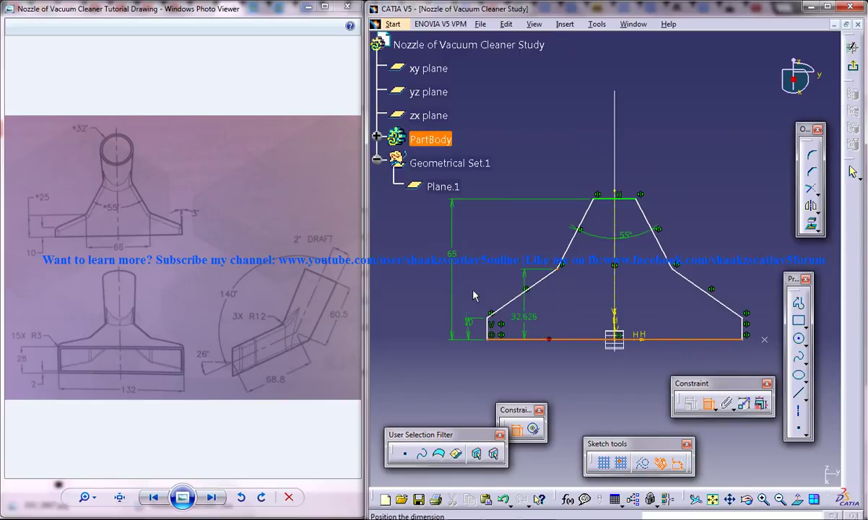
click(473, 293)
double_click(456, 294)
text(2)
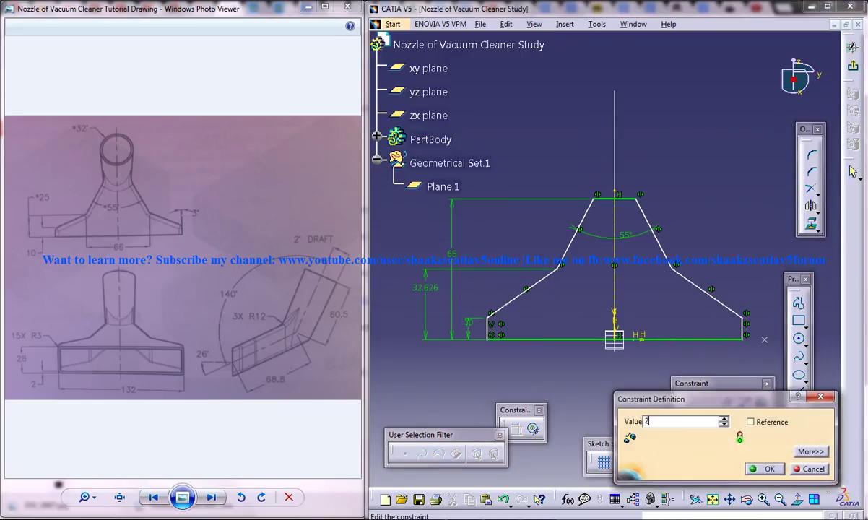
text(5)
key(Return)
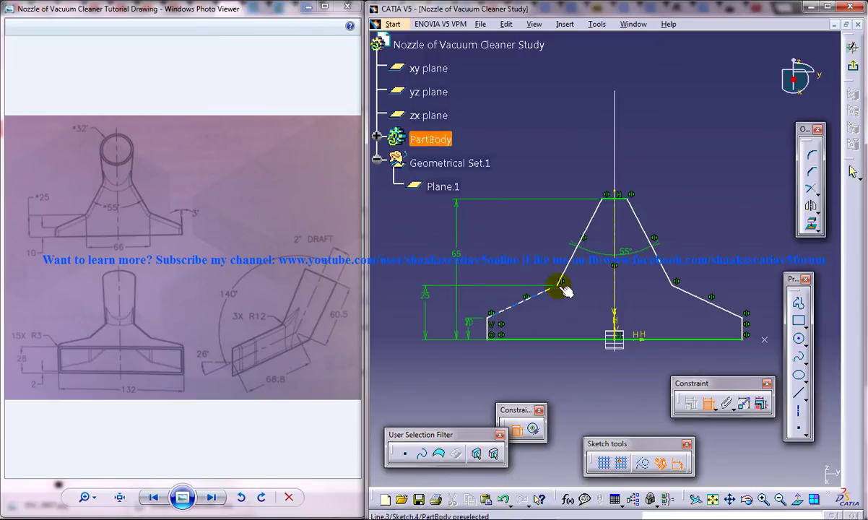
Set the shoulder span to 66 and the base length to 132.
click(677, 290)
click(676, 288)
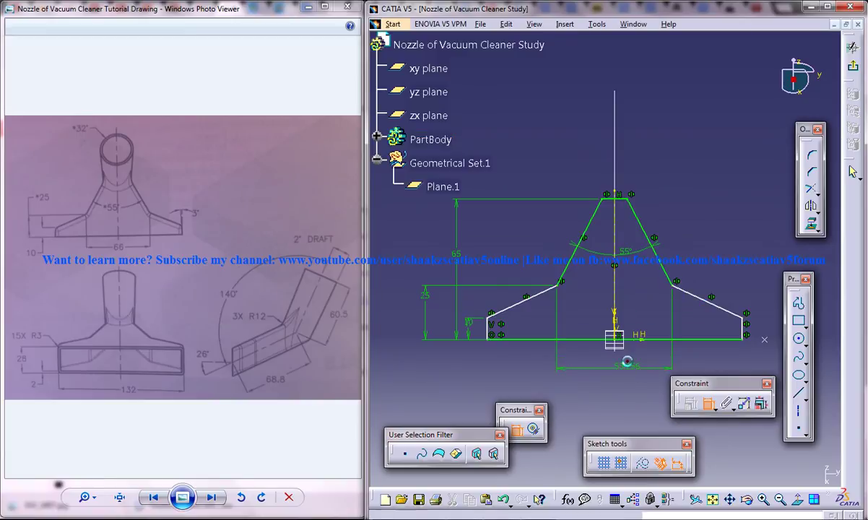
double_click(627, 363)
text(66)
key(Return)
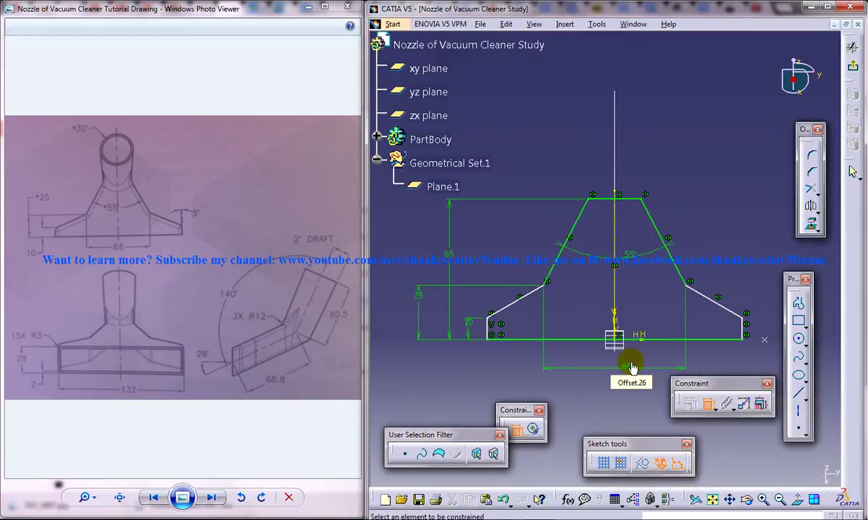
middle_drag(612, 285, 632, 247)
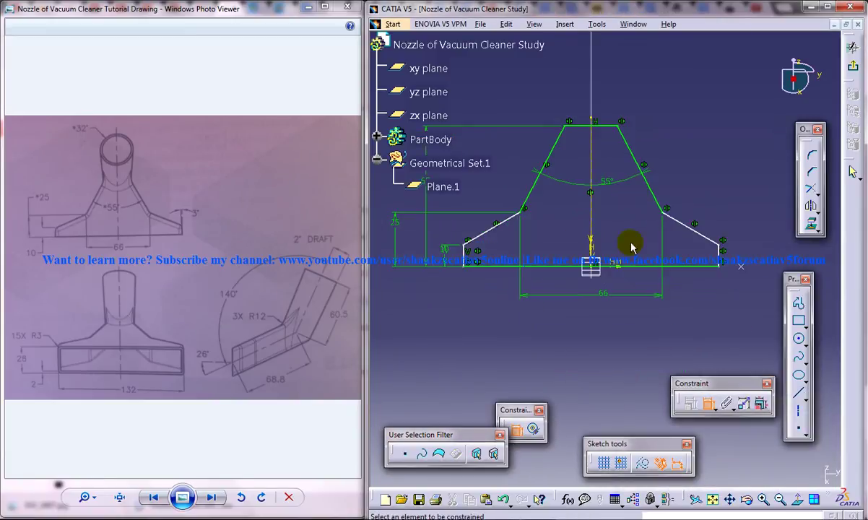
click(683, 266)
double_click(680, 315)
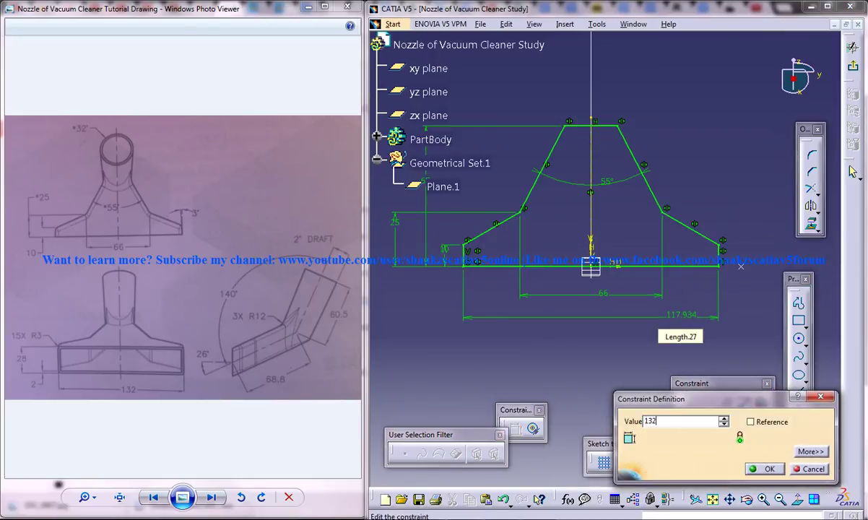
text(132)
key(Return)
double_click(682, 318)
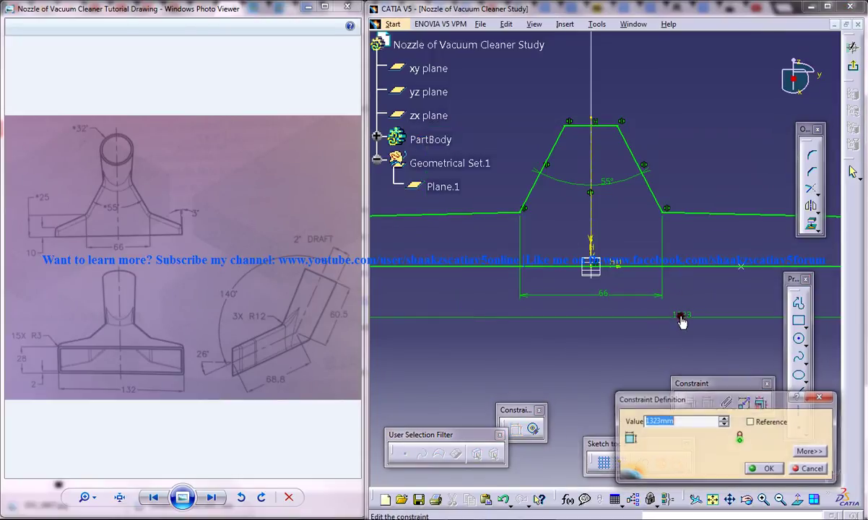
text(1)
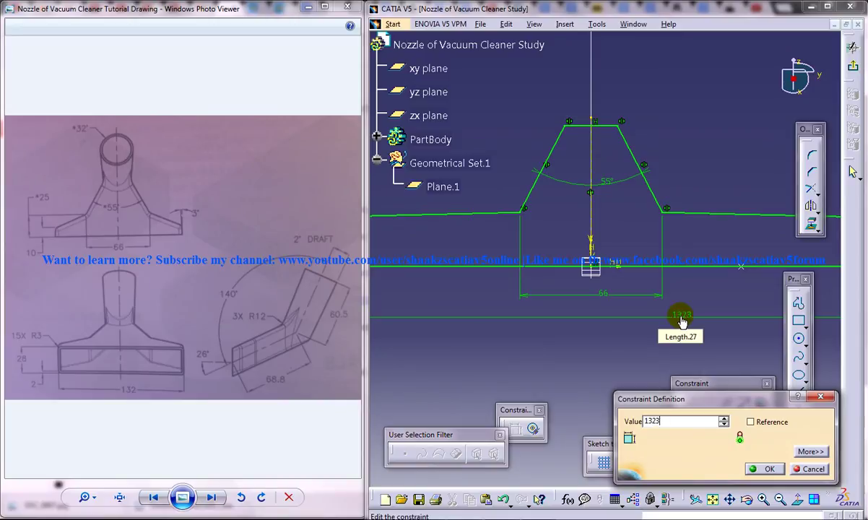
key(Return)
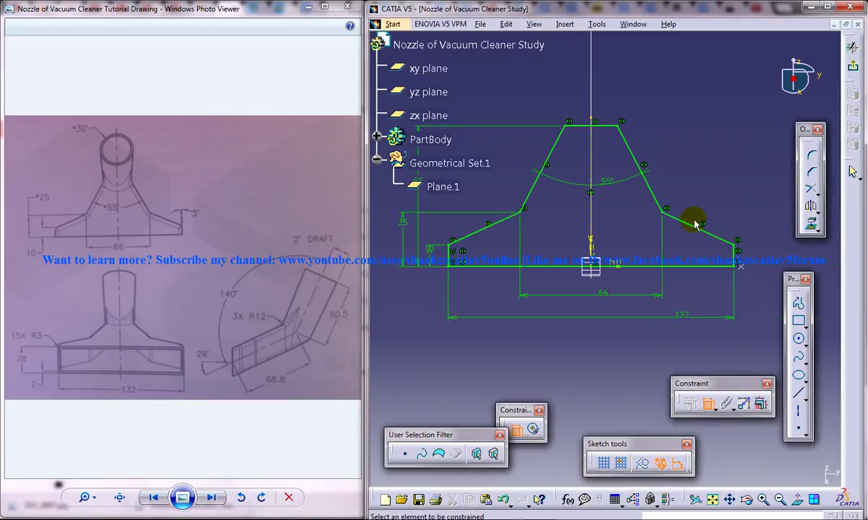
mouse_move(674, 164)
middle_down()
mouse_move(672, 184)
mouse_move(654, 180)
mouse_move(634, 240)
middle_up()
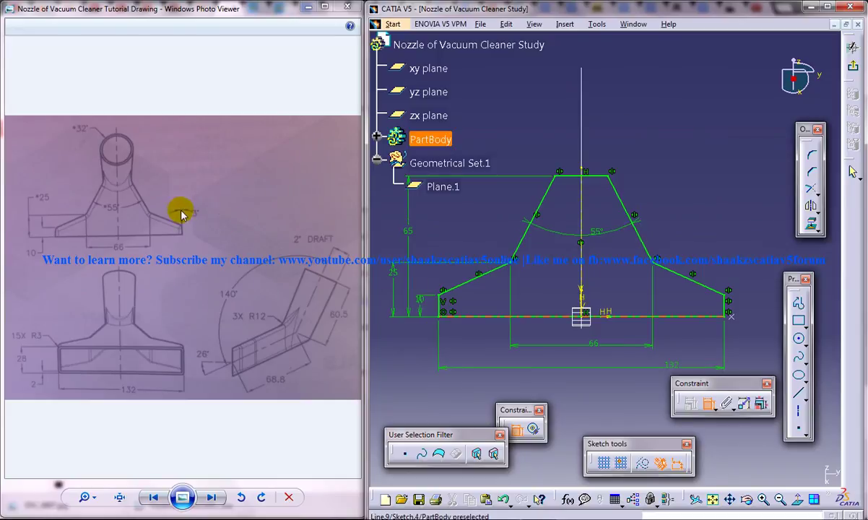
Free the short left edge by removing its constraint and the old 10 dimension, letting it lean outward.
mouse_move(542, 295)
middle_down()
mouse_move(564, 256)
mouse_move(513, 272)
mouse_move(513, 252)
mouse_move(465, 314)
middle_up()
right_click(453, 319)
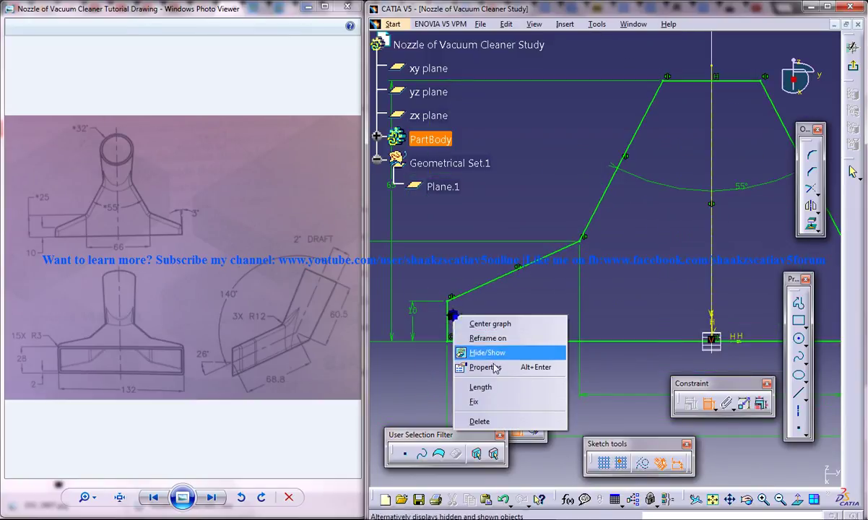
click(492, 413)
key(Escape)
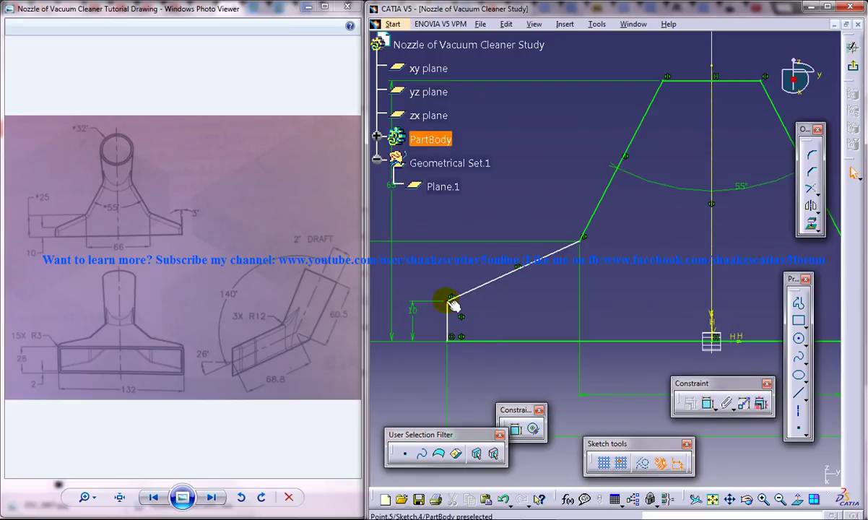
drag(450, 301, 453, 303)
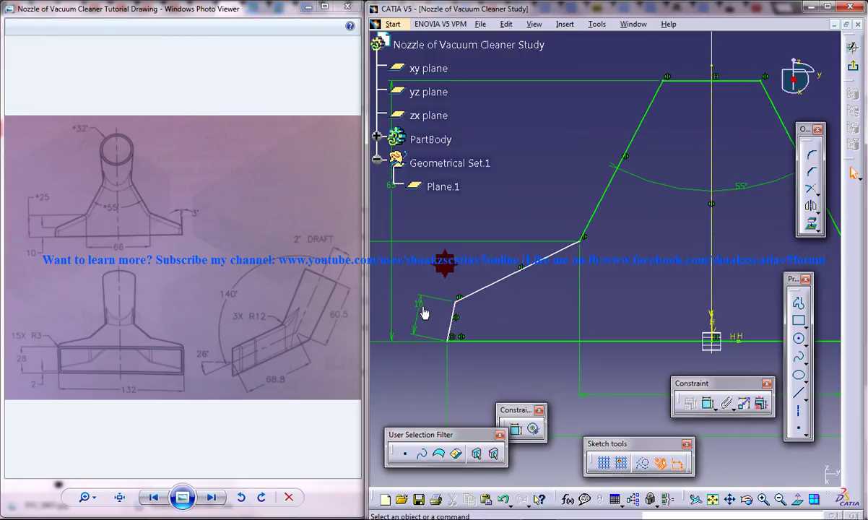
right_click(419, 304)
click(448, 470)
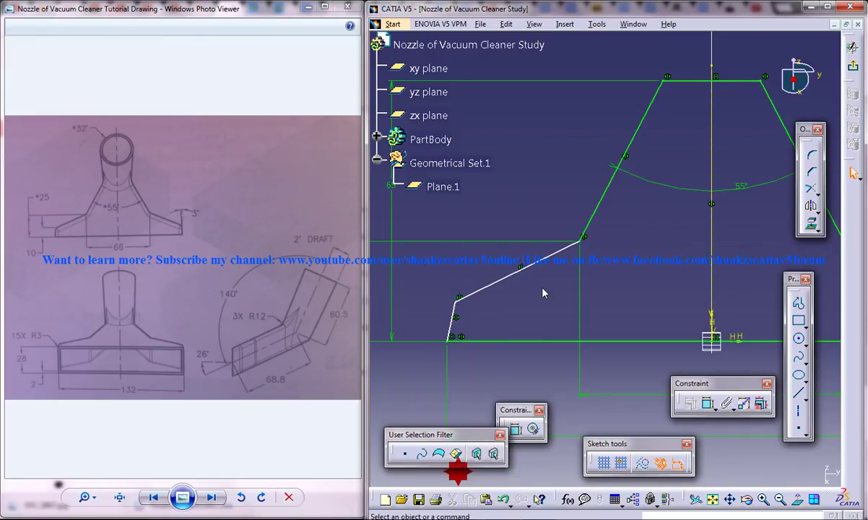
Draw a vertical axis up from the profile's bottom-left corner.
click(798, 409)
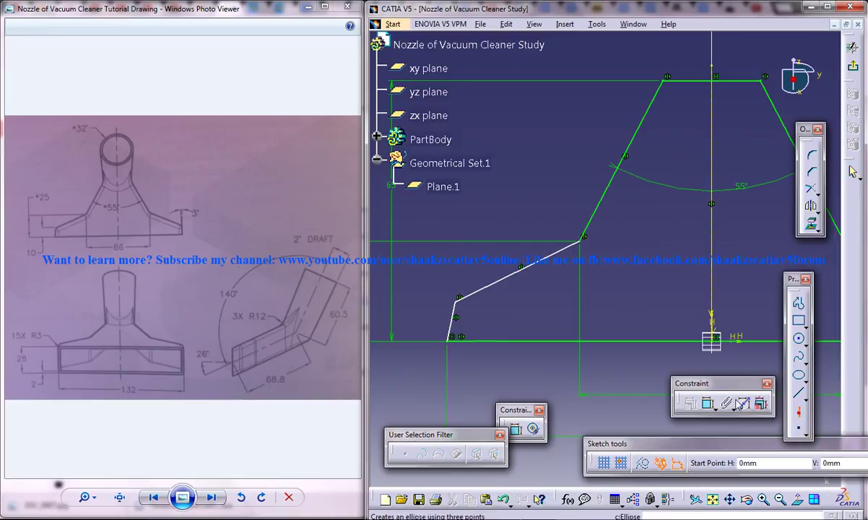
click(448, 340)
click(446, 246)
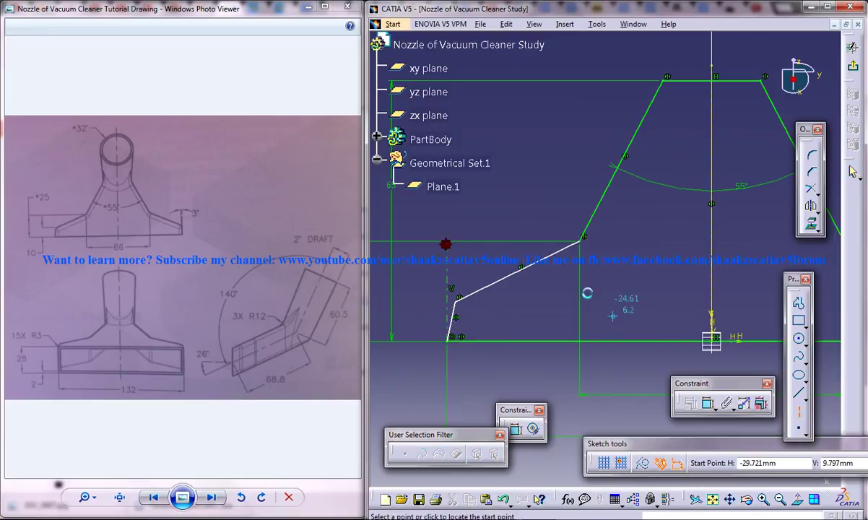
Constrain the short left edge at a 3° angle to the axis.
click(707, 403)
click(453, 302)
click(450, 309)
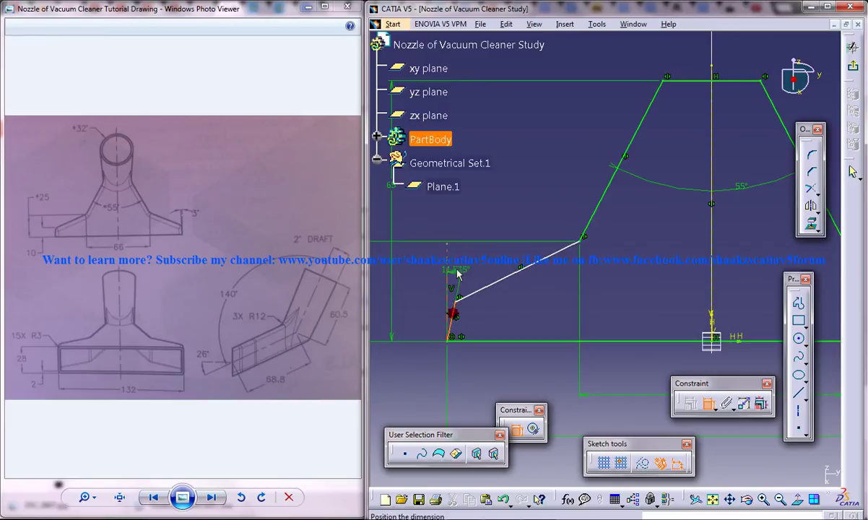
click(457, 272)
double_click(456, 270)
text(3)
key(Return)
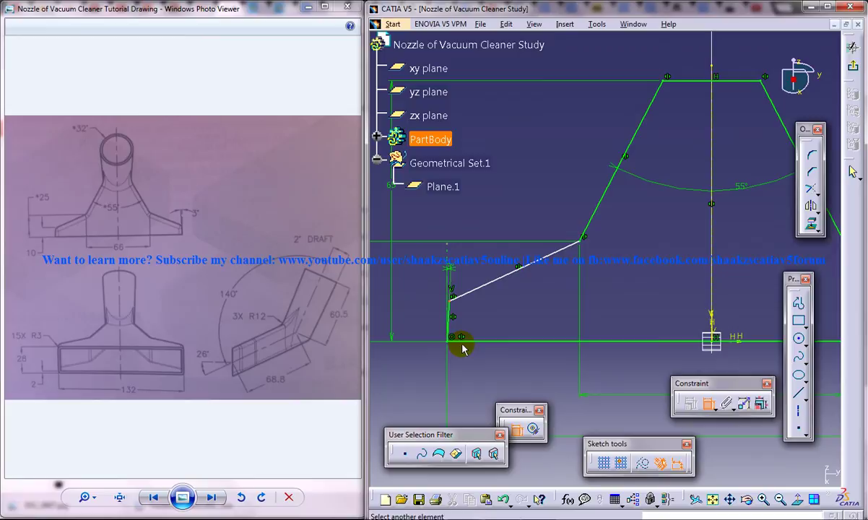
Make the left edge's dimension vertical and set it to 10 mm.
right_click(416, 312)
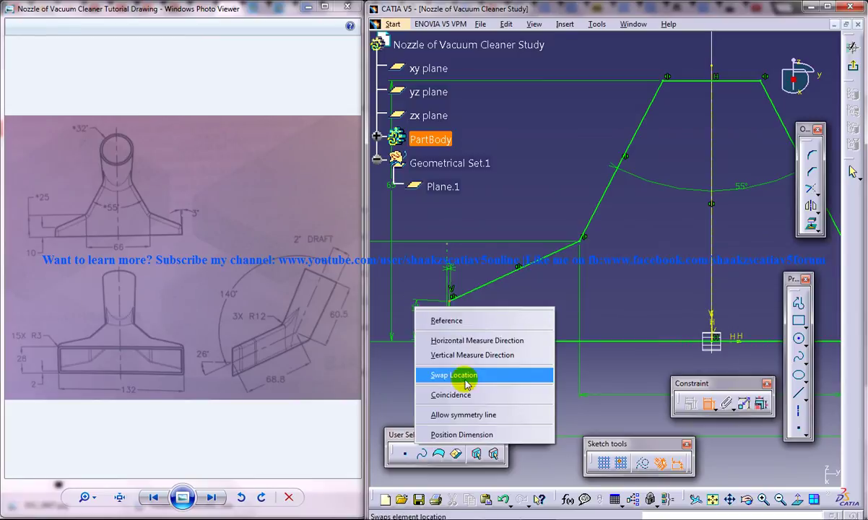
click(473, 354)
double_click(424, 317)
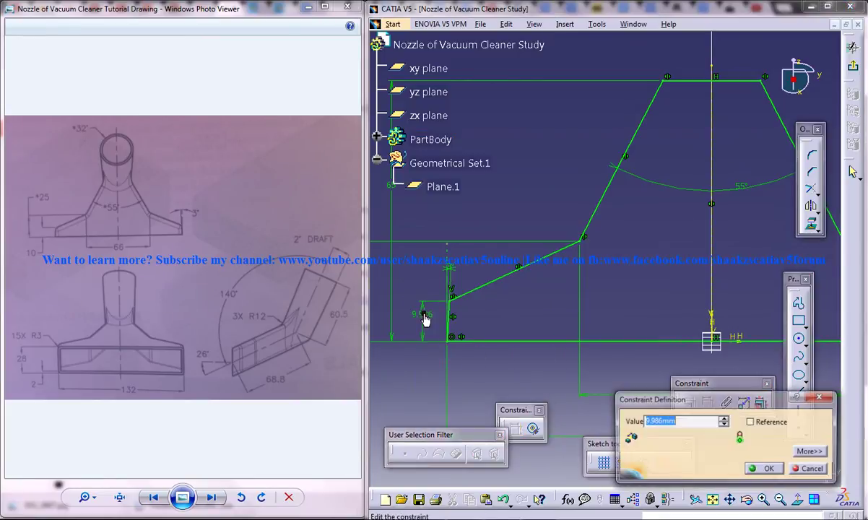
text(10)
key(Return)
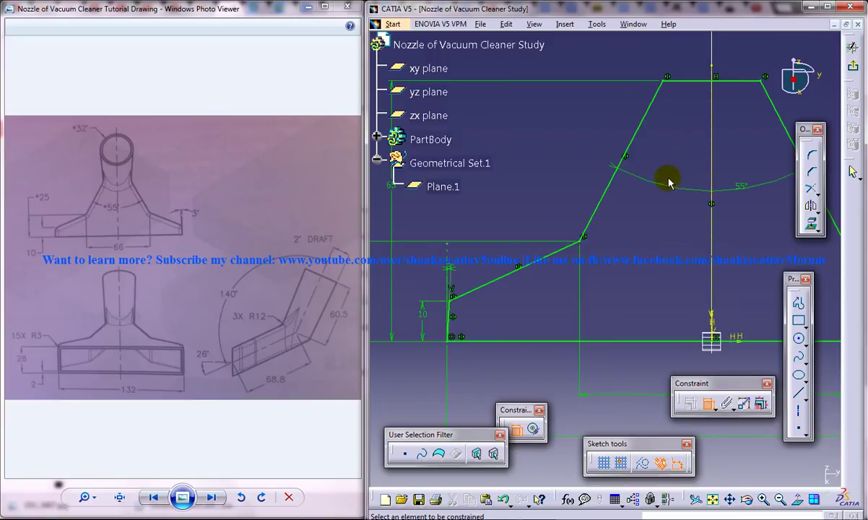
Check the full profile with its 65 and 10 dimensions, then exit the sketch to Part Design.
mouse_move(668, 183)
middle_down()
mouse_move(601, 232)
mouse_move(664, 277)
mouse_move(558, 252)
mouse_move(571, 210)
mouse_move(596, 290)
mouse_move(636, 277)
middle_up()
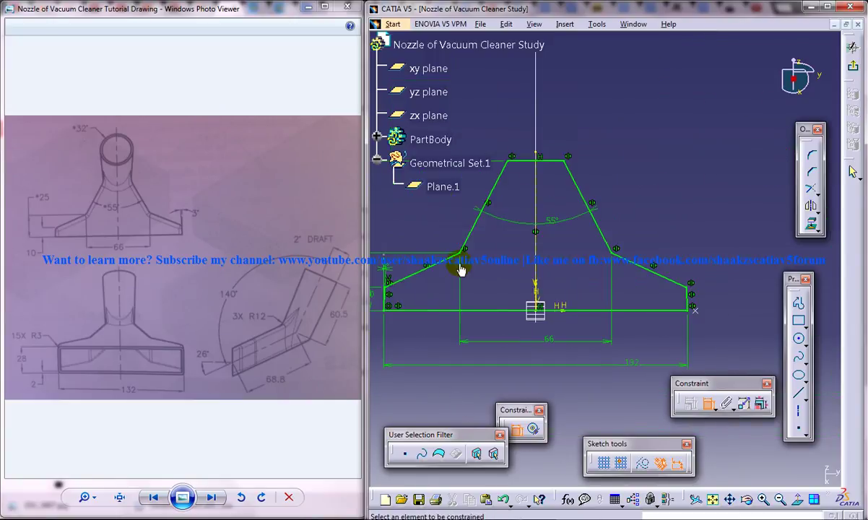
middle_drag(461, 269, 501, 269)
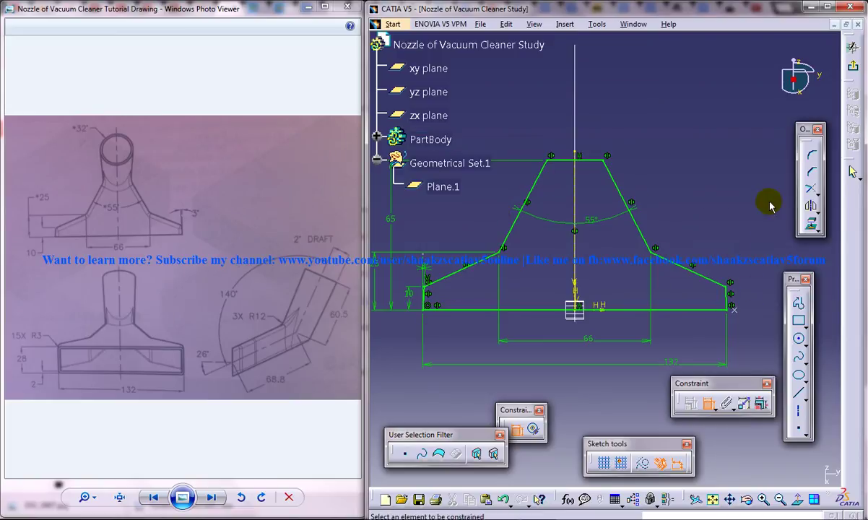
click(853, 49)
click(704, 201)
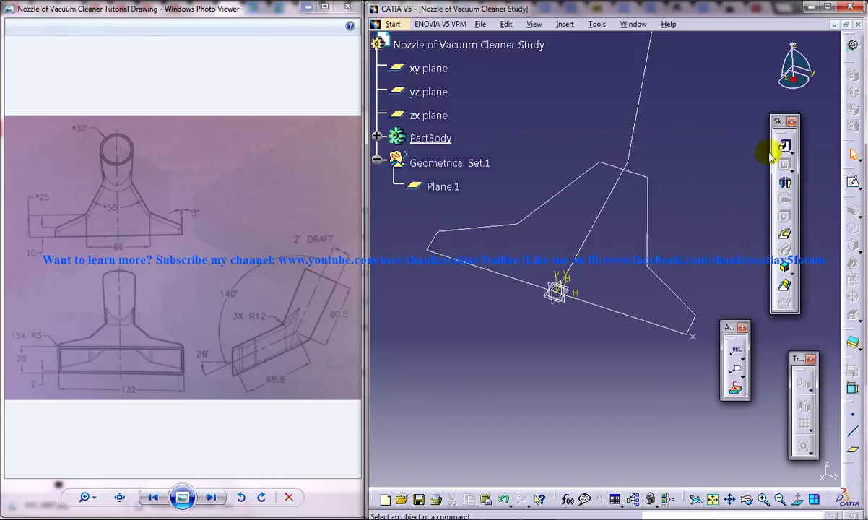
Pad Sketch.4 14 mm with mirrored extent and preview the shaded tapered solid.
click(649, 197)
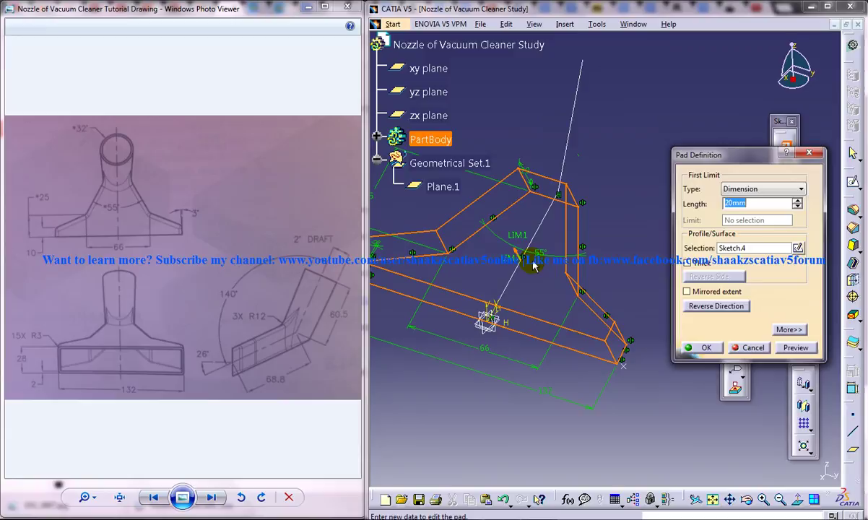
middle_drag(567, 233, 549, 252)
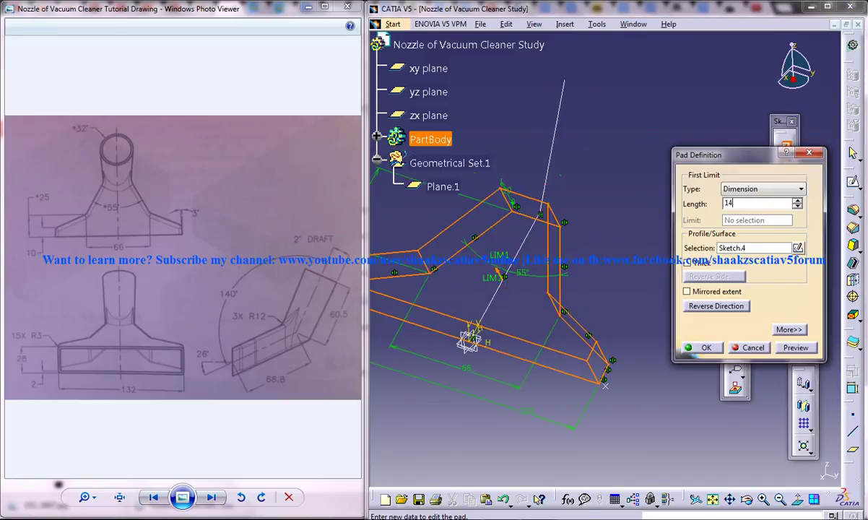
click(687, 291)
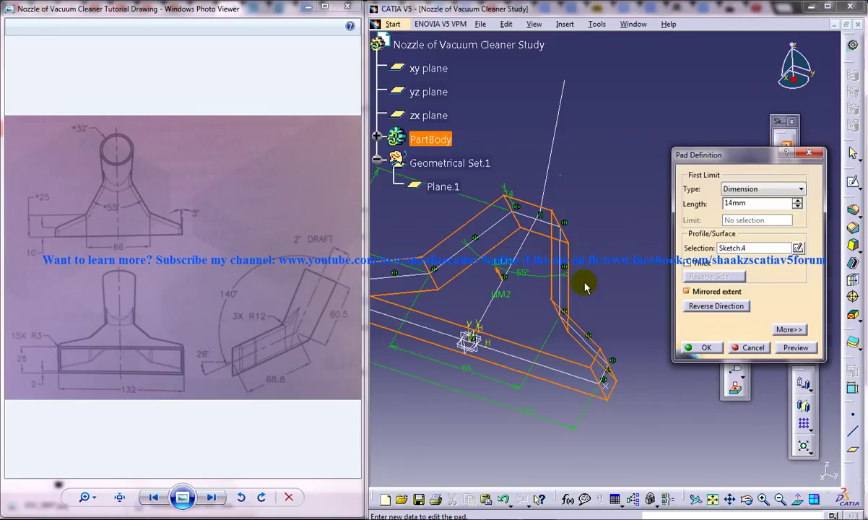
middle_drag(584, 282, 577, 317)
click(795, 347)
mouse_move(499, 303)
middle_down()
mouse_move(523, 240)
mouse_move(408, 217)
mouse_move(511, 269)
mouse_move(516, 236)
mouse_move(525, 261)
mouse_move(519, 252)
mouse_move(573, 256)
mouse_move(548, 294)
mouse_move(581, 281)
middle_up()
Turn off Normal to profile and use the xy plane as the pad's reference direction.
click(787, 329)
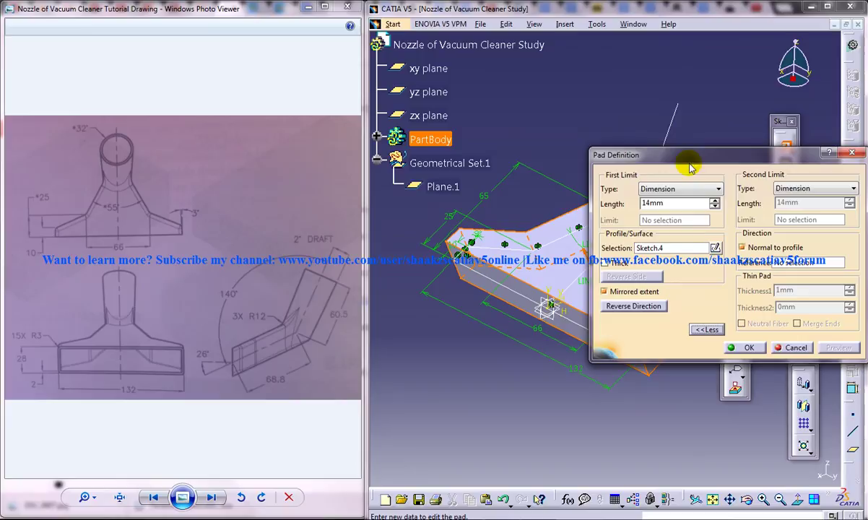
drag(689, 167, 677, 336)
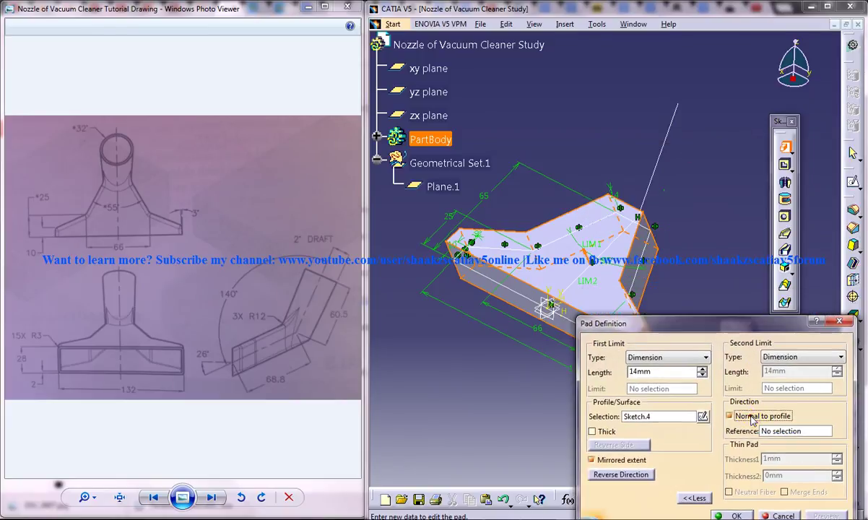
click(748, 416)
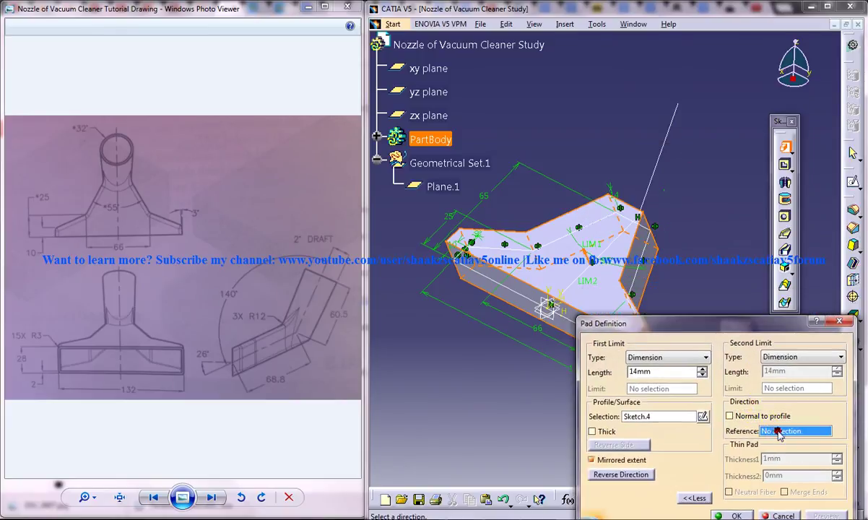
middle_drag(498, 101, 573, 155)
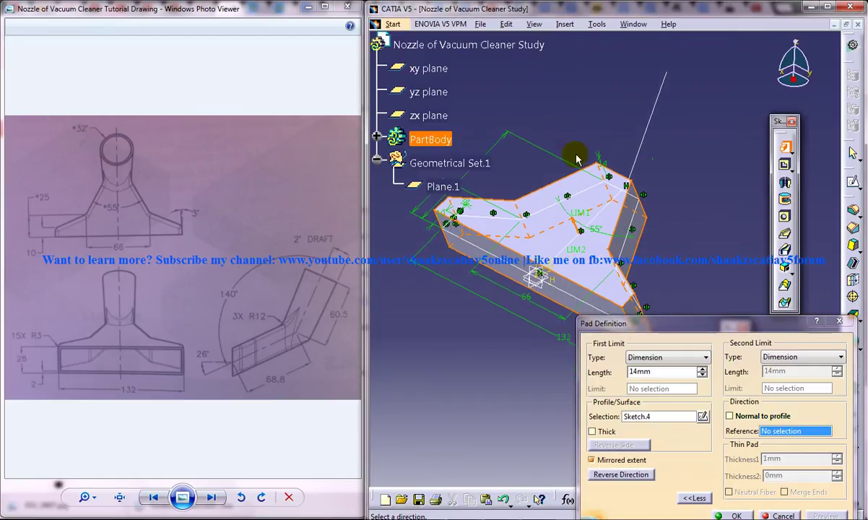
click(547, 278)
middle_drag(488, 277, 471, 153)
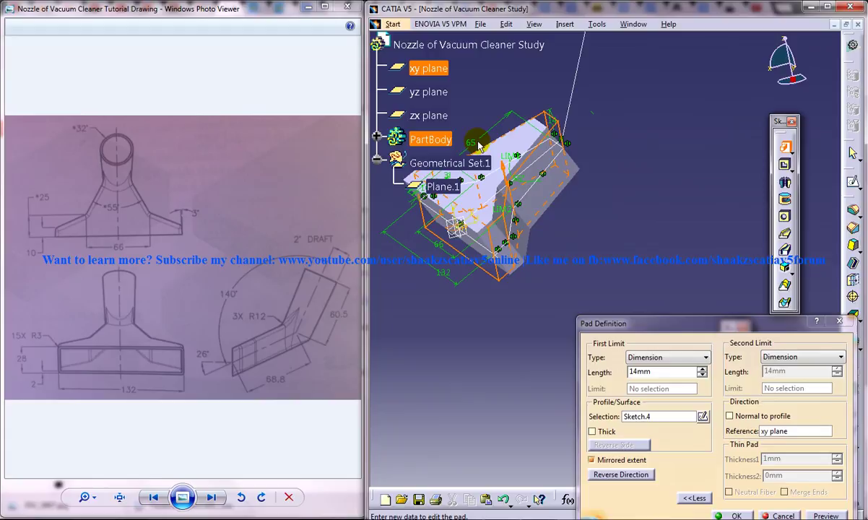
drag(712, 322, 680, 271)
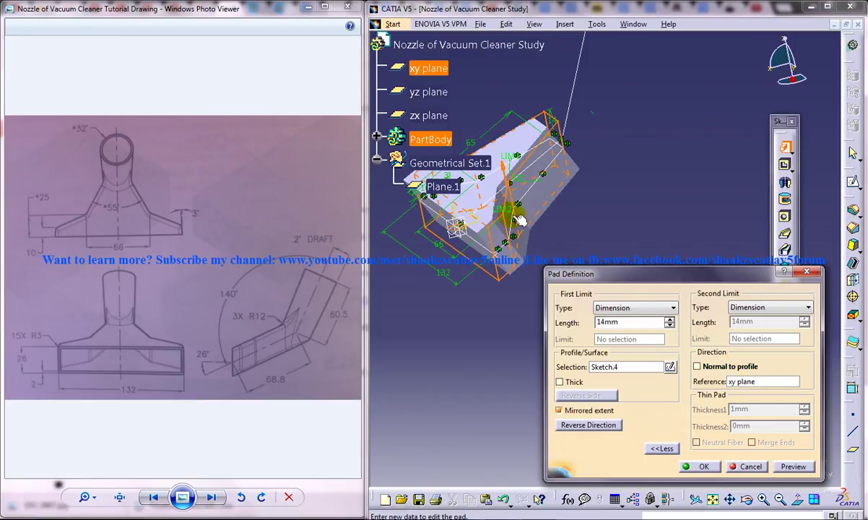
middle_drag(513, 199, 645, 260)
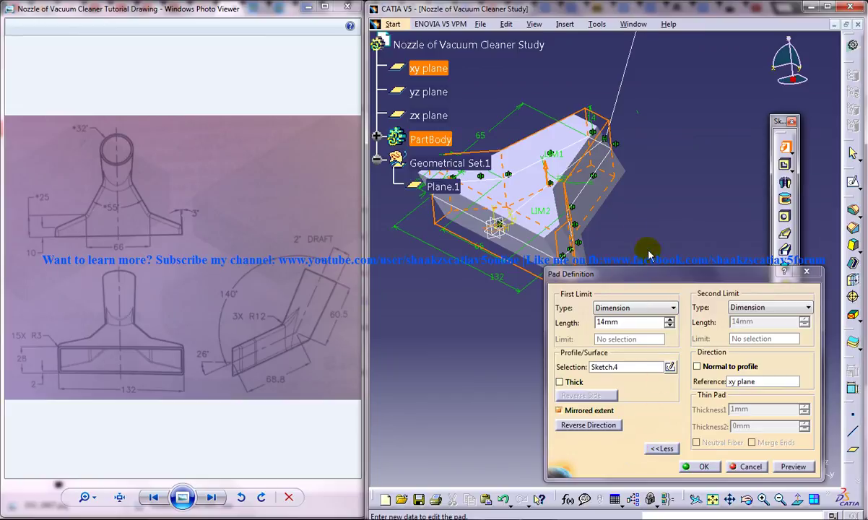
middle_drag(621, 206, 613, 134)
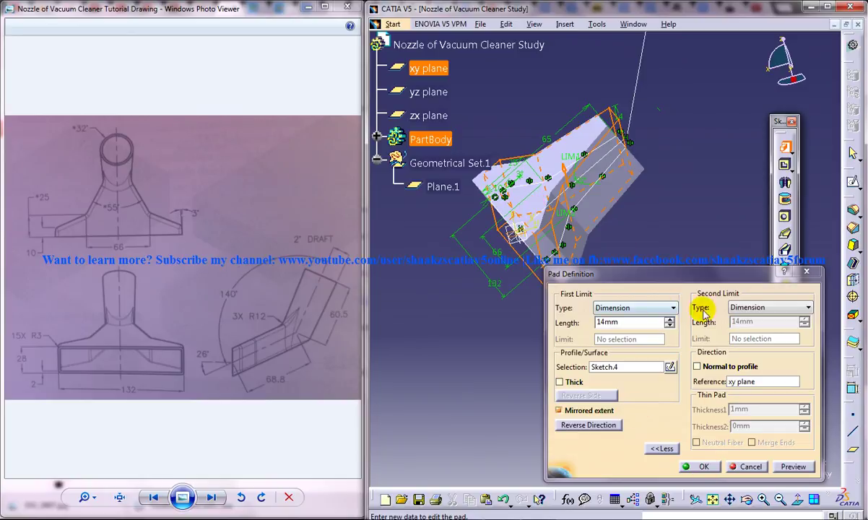
click(698, 467)
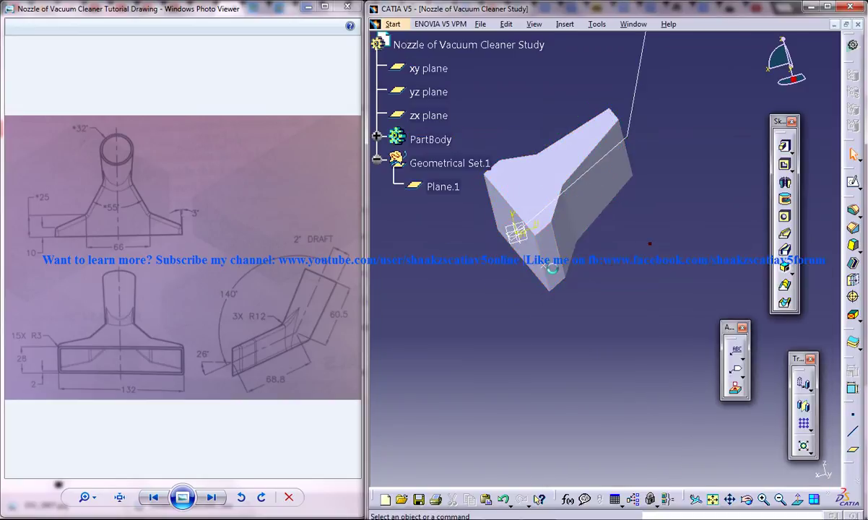
middle_drag(644, 238, 600, 322)
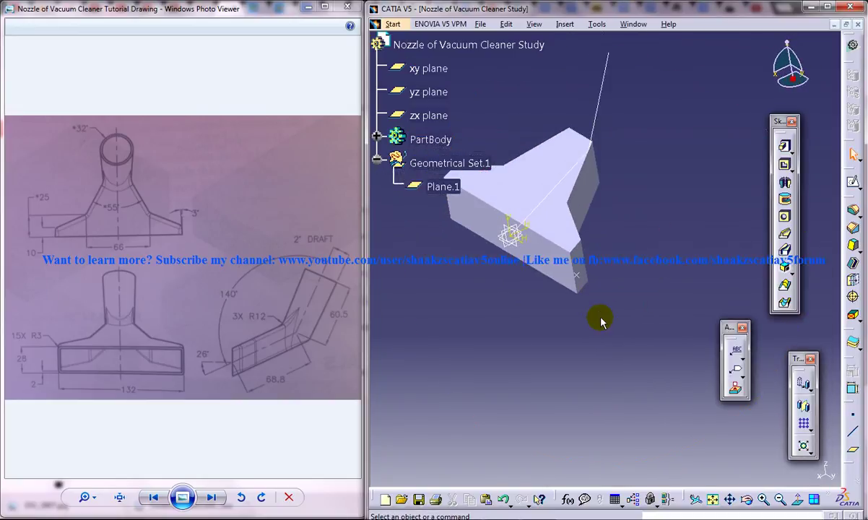
middle_drag(630, 246, 612, 248)
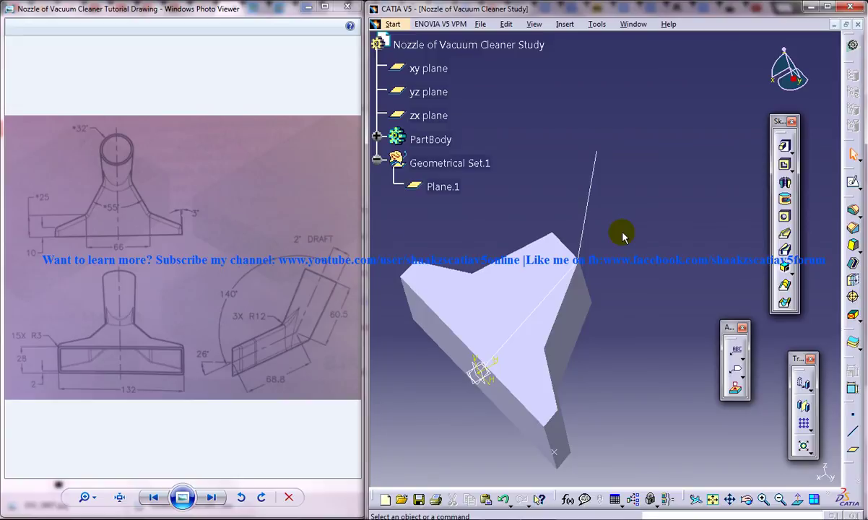